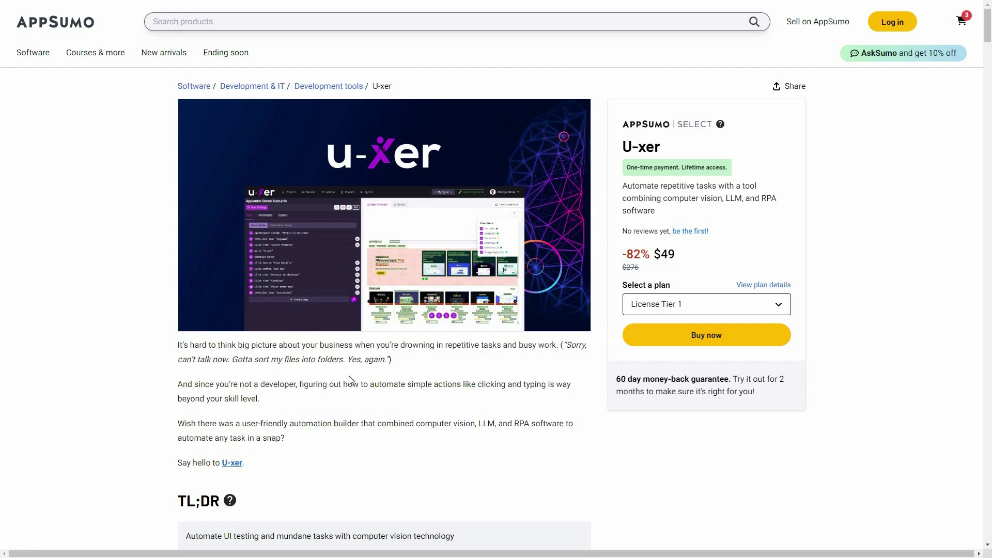
Jump to the U-xer deal's Plans & features section and scroll to the three License Tier cards.
scroll(250, 20, down, 3)
click(274, 17)
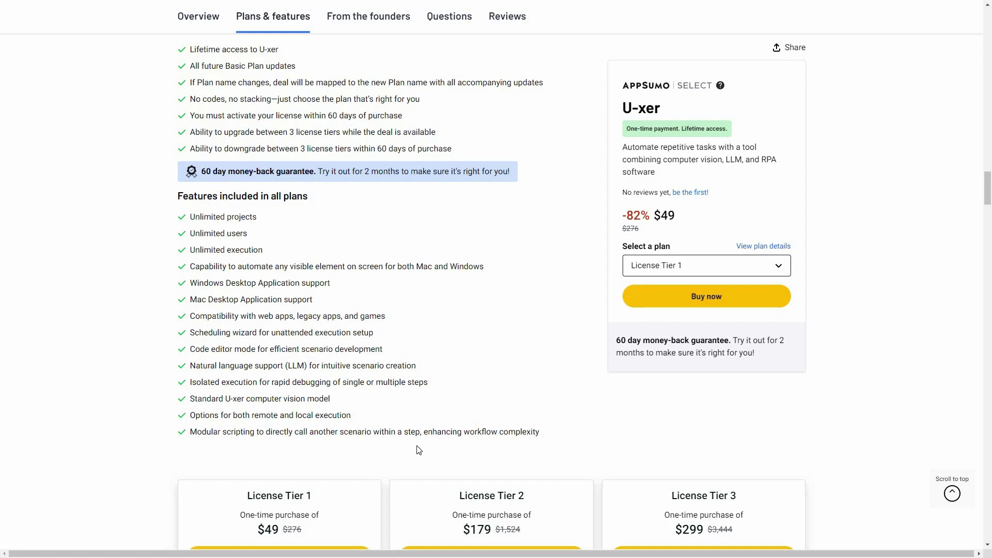
scroll(671, 498, down, 3)
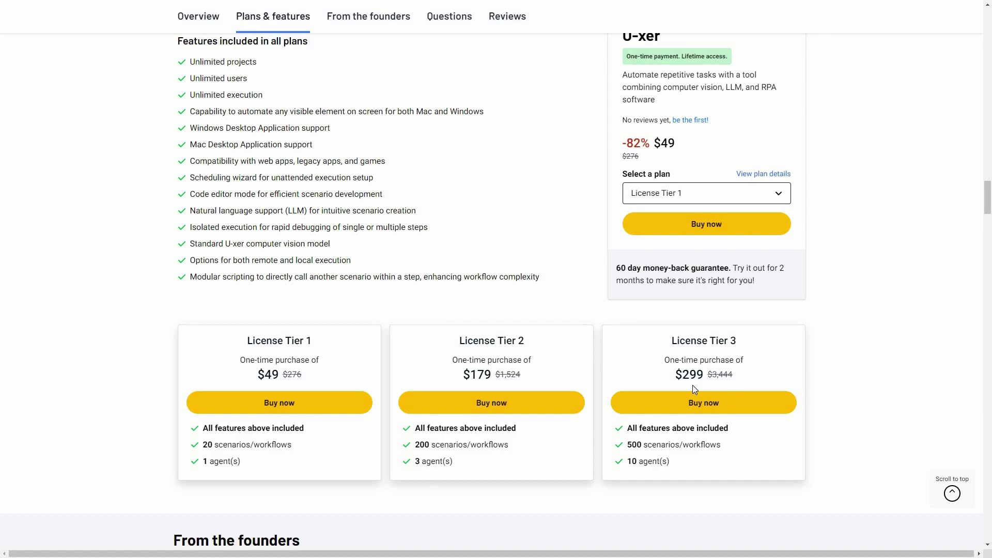
Move on from the deal page to U-xer's Updates and Roadmap board.
click(699, 399)
scroll(847, 258, up, 3)
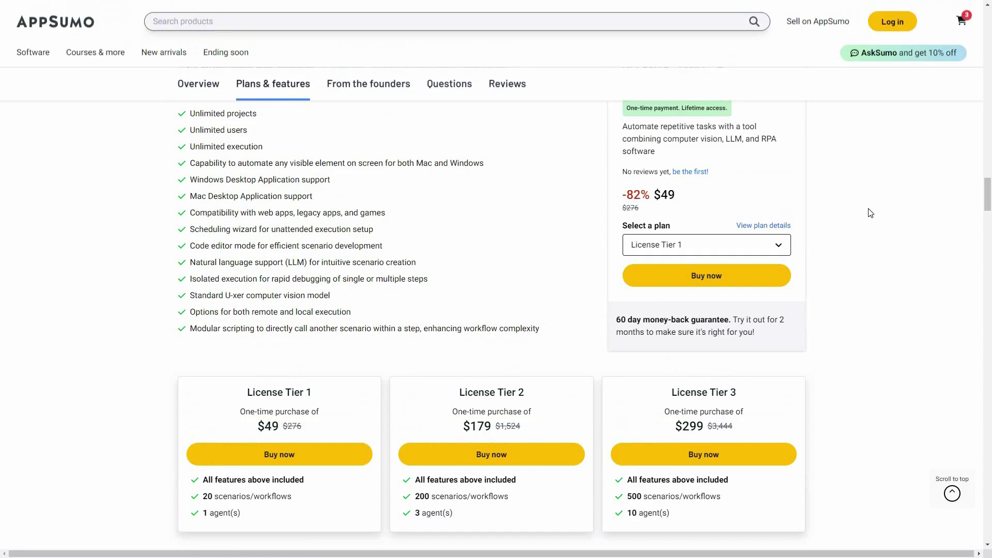
scroll(887, 273, up, 1)
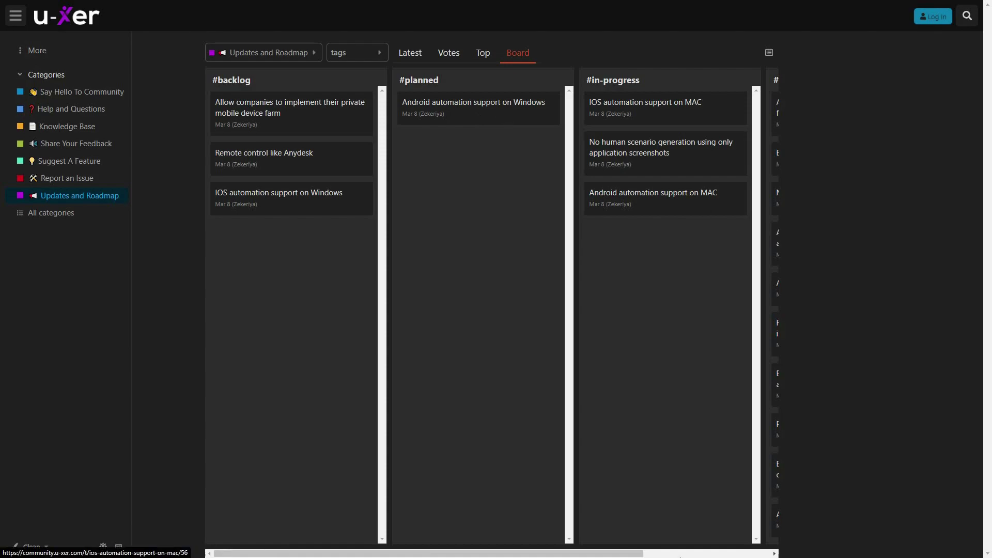
Scroll the Updates and Roadmap board across to the #done column and down its cards.
scroll(730, 290, right, 3)
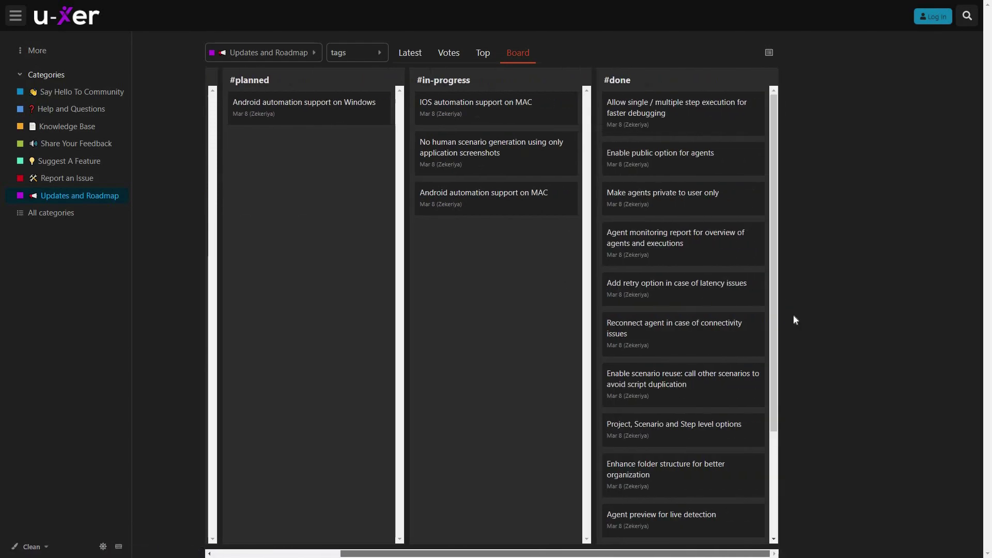
scroll(794, 324, down, 3)
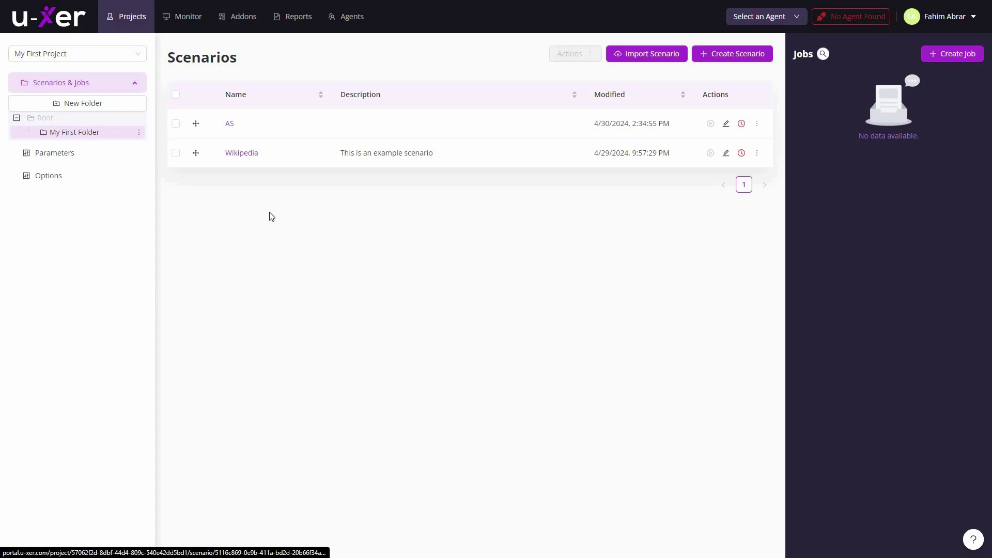
Open U-xer's Monitor dashboard showing the 6 scenario runs.
click(192, 24)
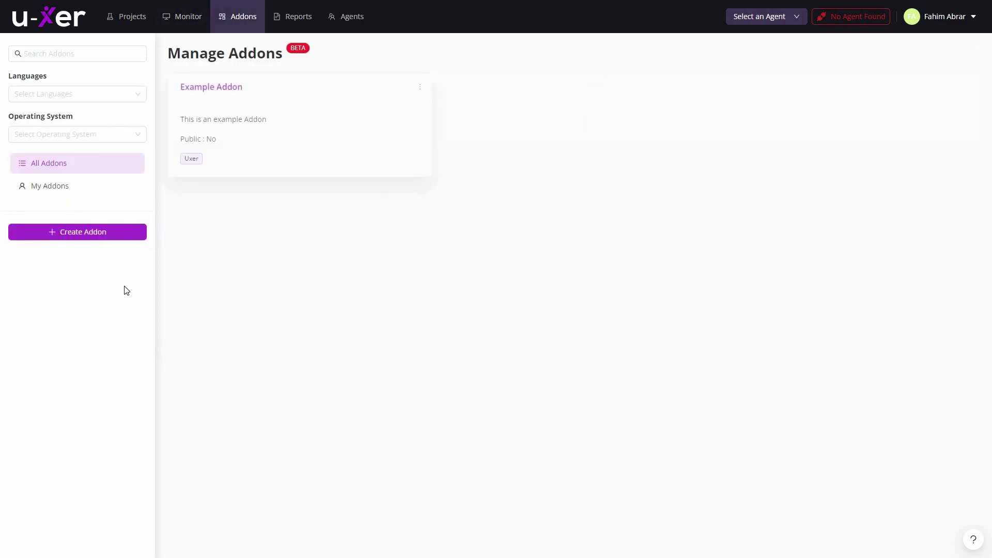
Look over the Create Addon form, then dismiss it without saving.
click(75, 234)
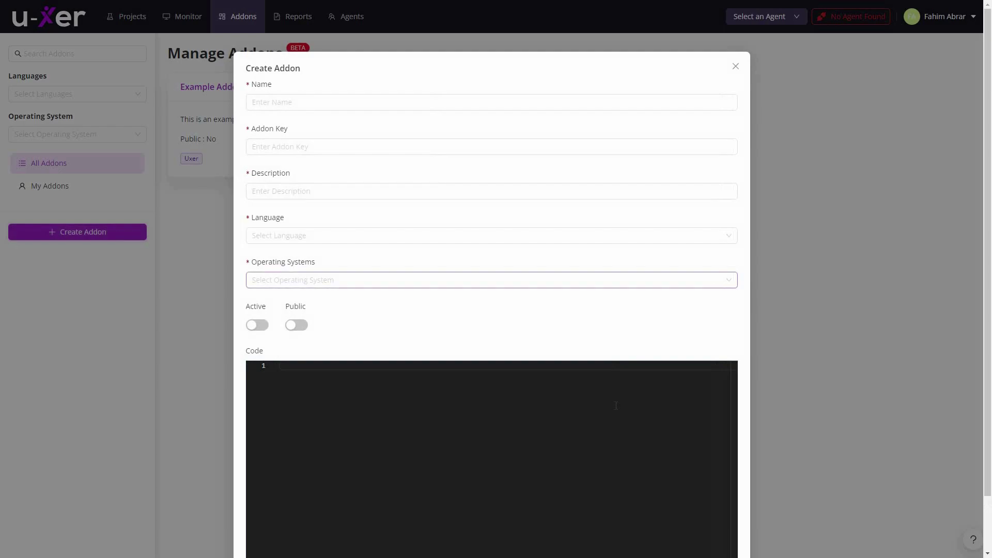
scroll(203, 250, down, 1)
click(202, 249)
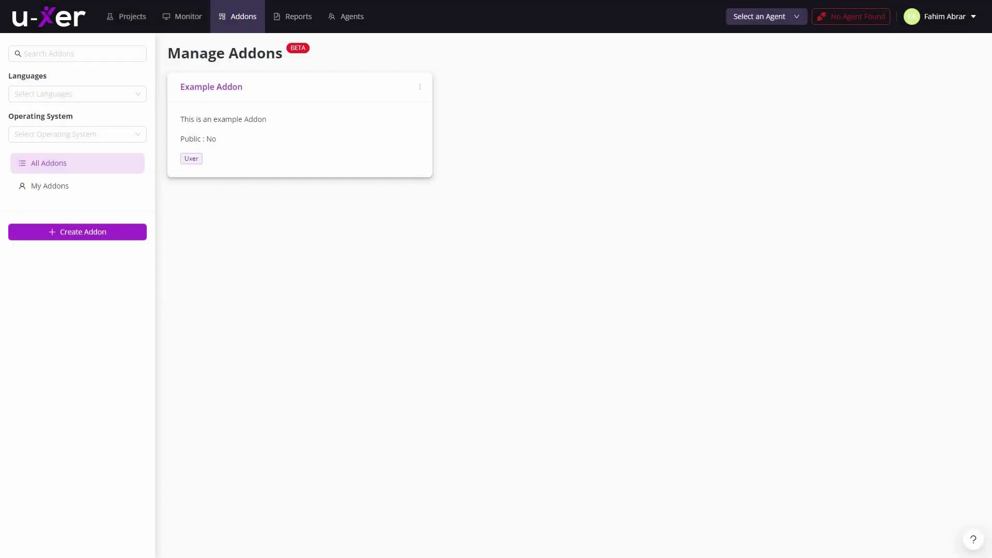
View the execution reports and their Export options, then the Agents page, and return to Projects.
click(305, 21)
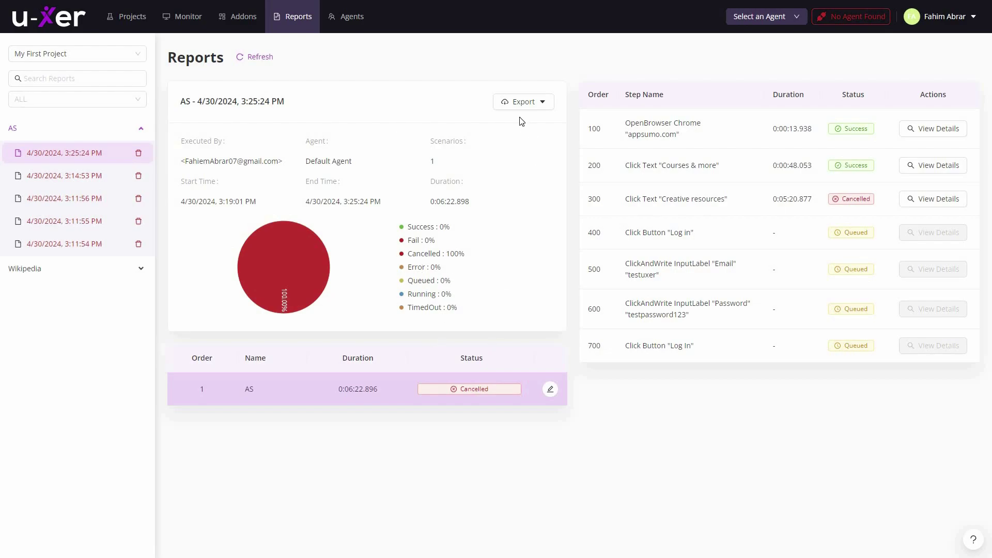
click(542, 102)
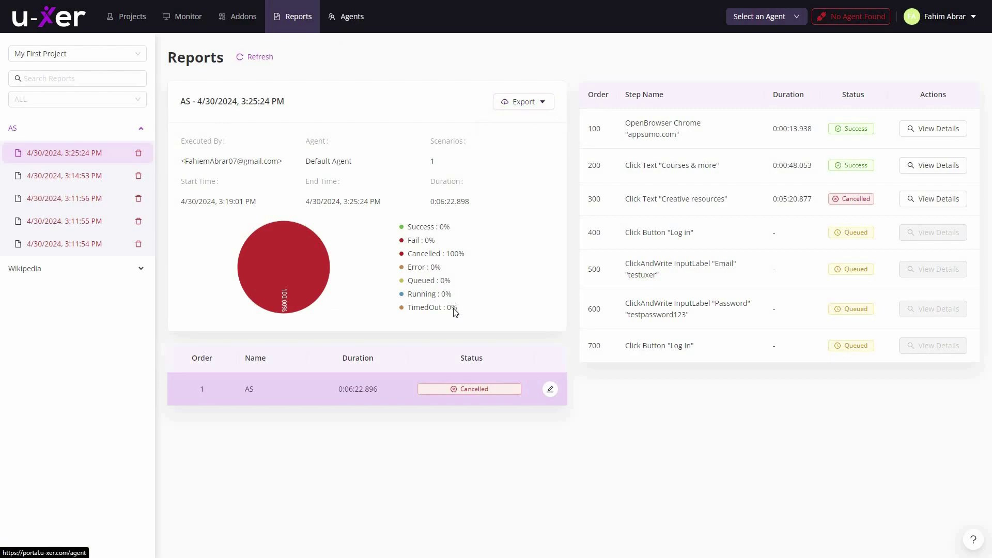
click(352, 21)
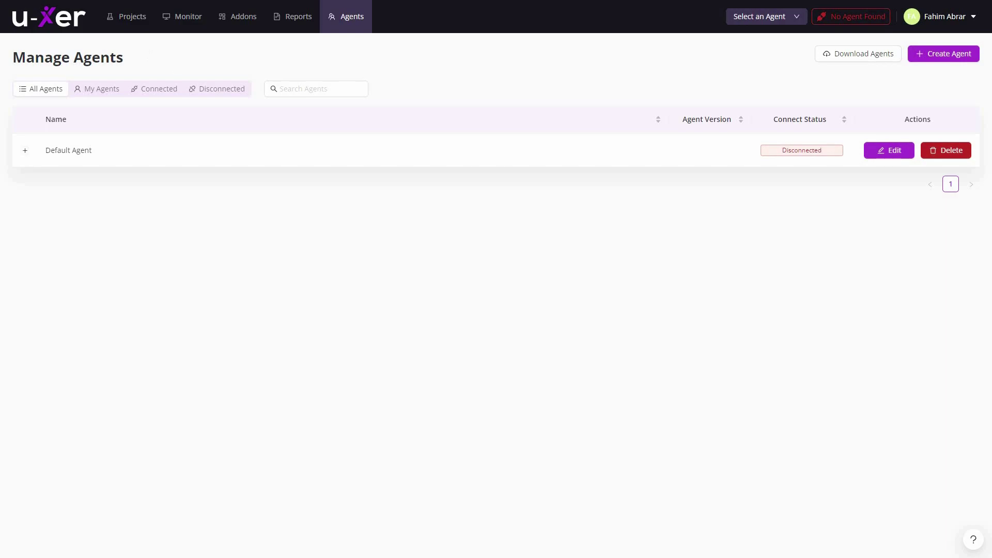
click(132, 19)
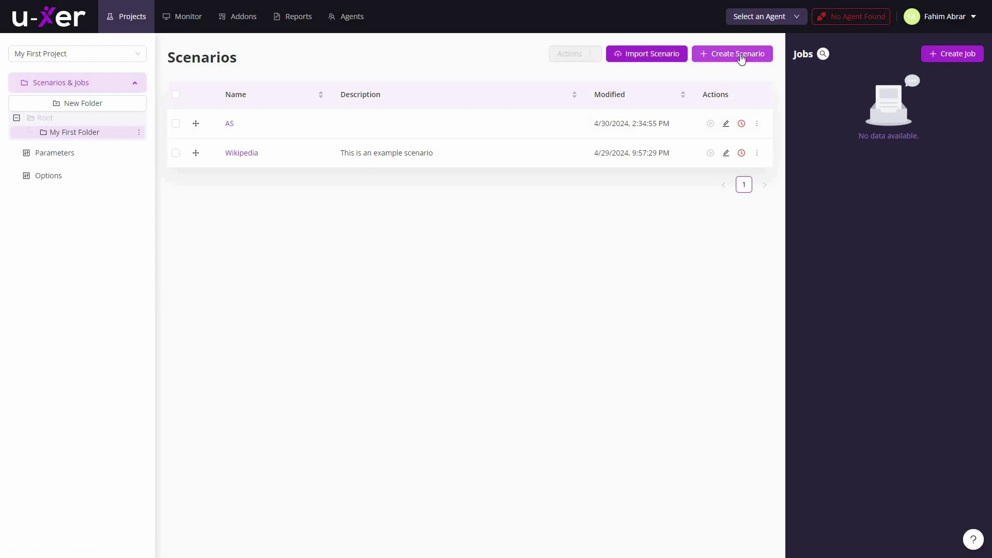
Preview and cancel Import Scenario, then create a scenario named AppSumo and open it.
click(650, 59)
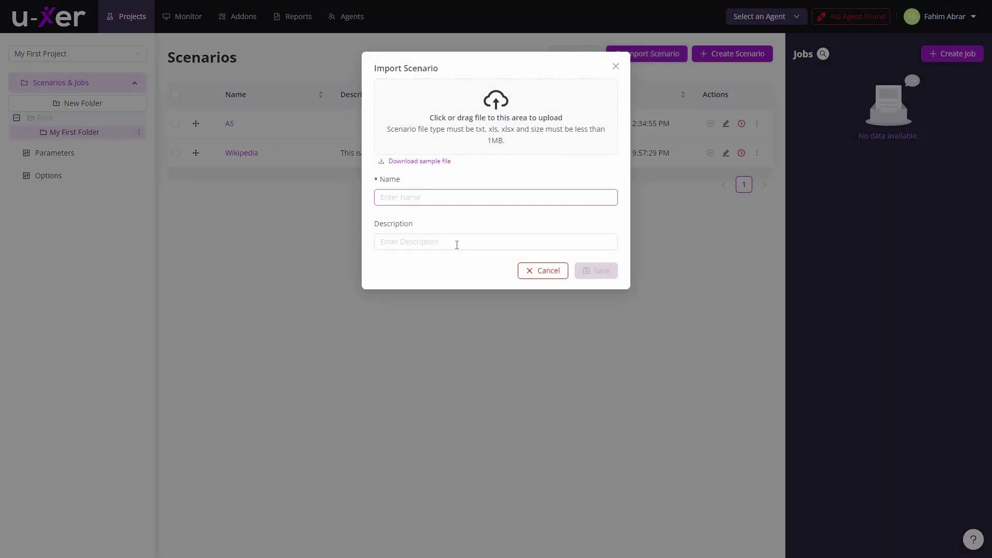
click(534, 271)
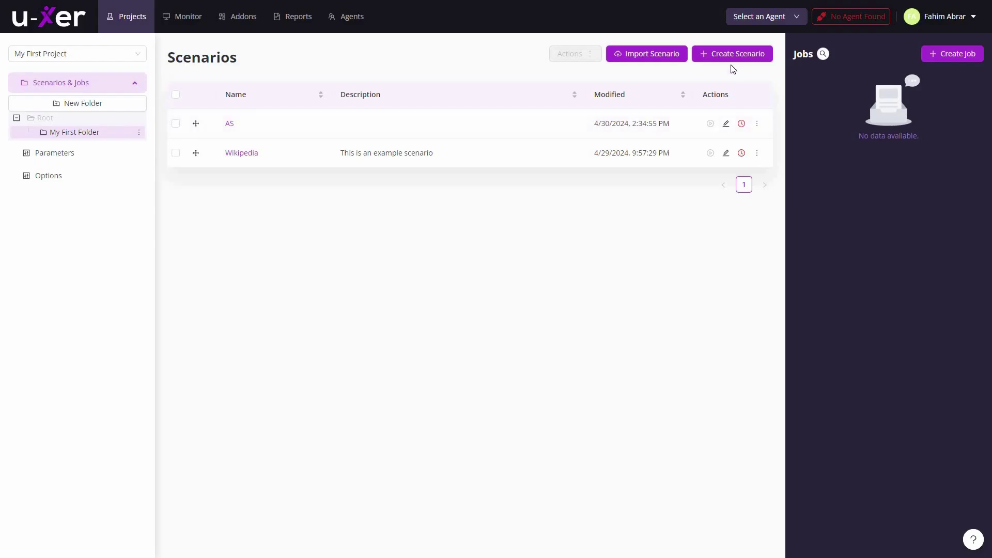
click(750, 60)
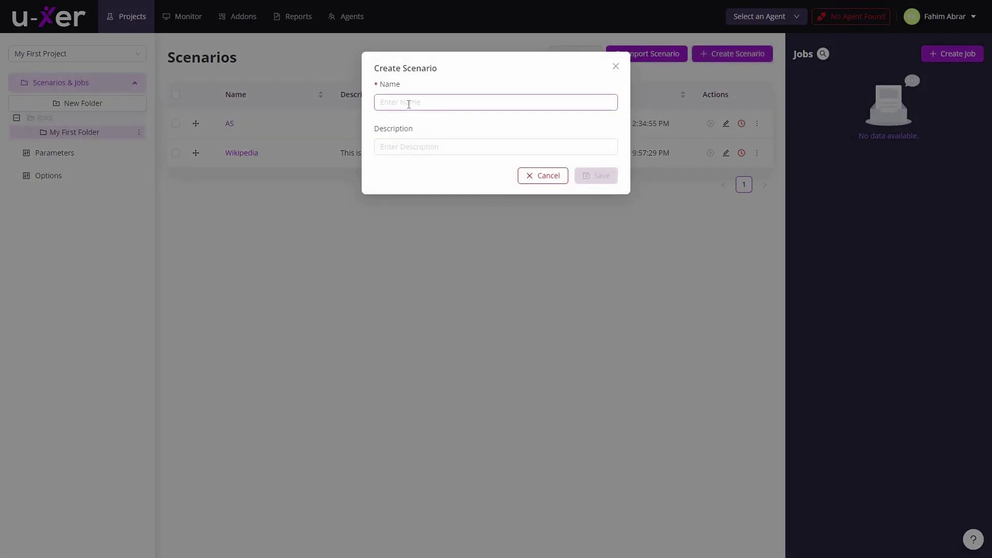
text(AppSumo)
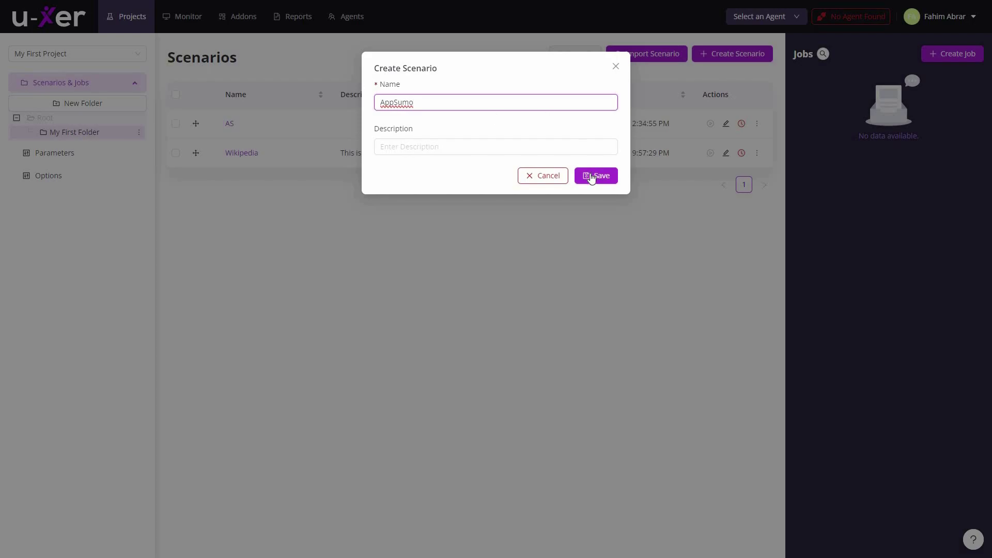
click(626, 293)
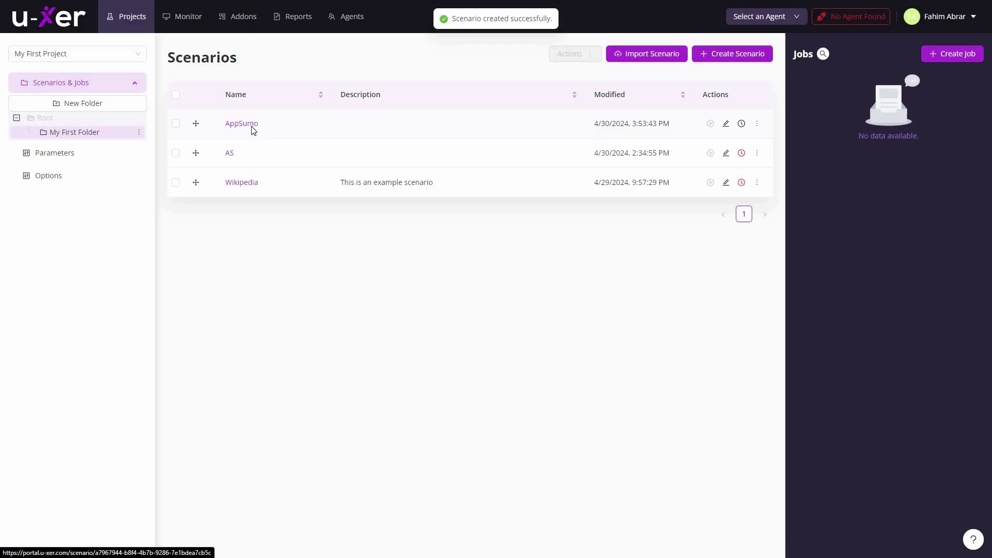
click(250, 129)
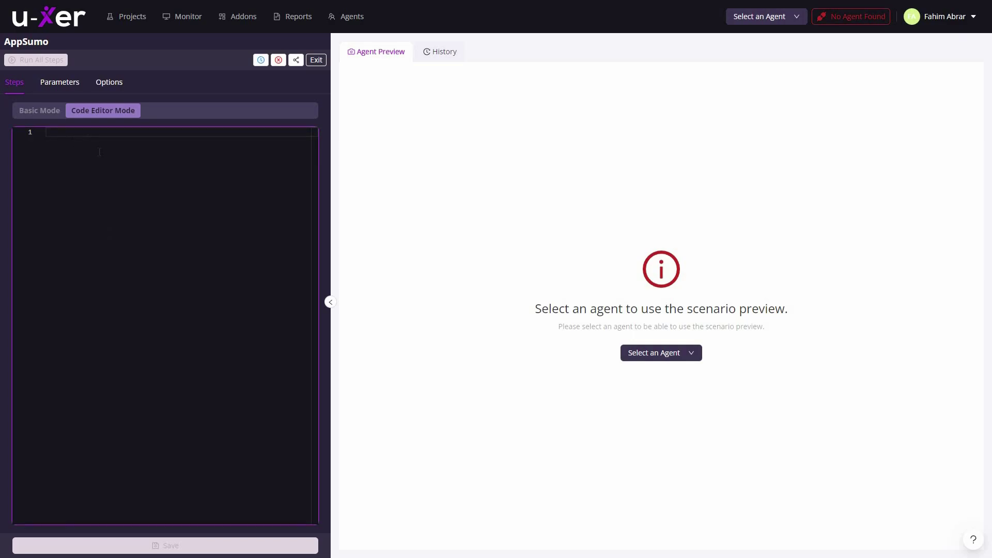
Switch the AppSumo scenario's steps from Code Editor Mode to Basic Mode.
click(39, 111)
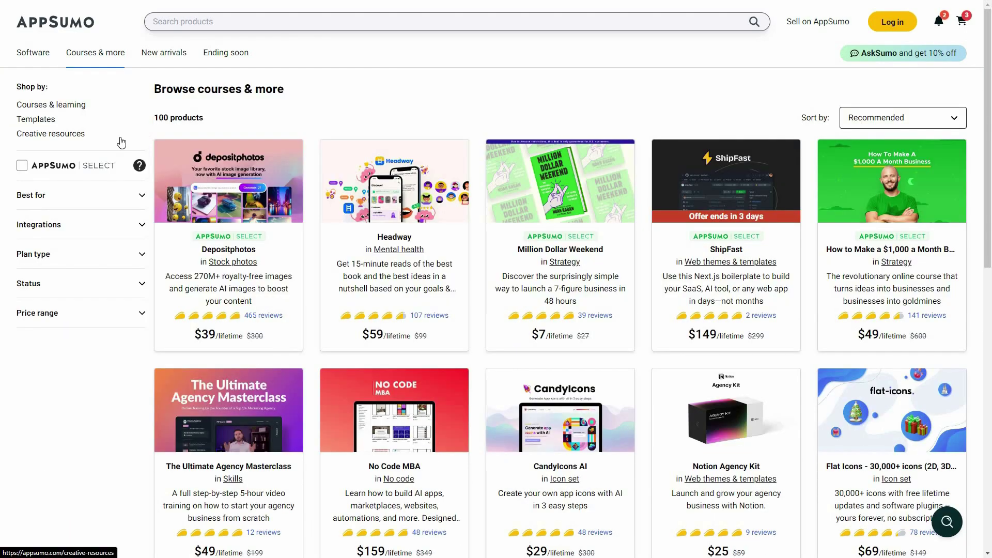
Open AppSumo's Creative resources listing, then go to its Log in page.
click(76, 135)
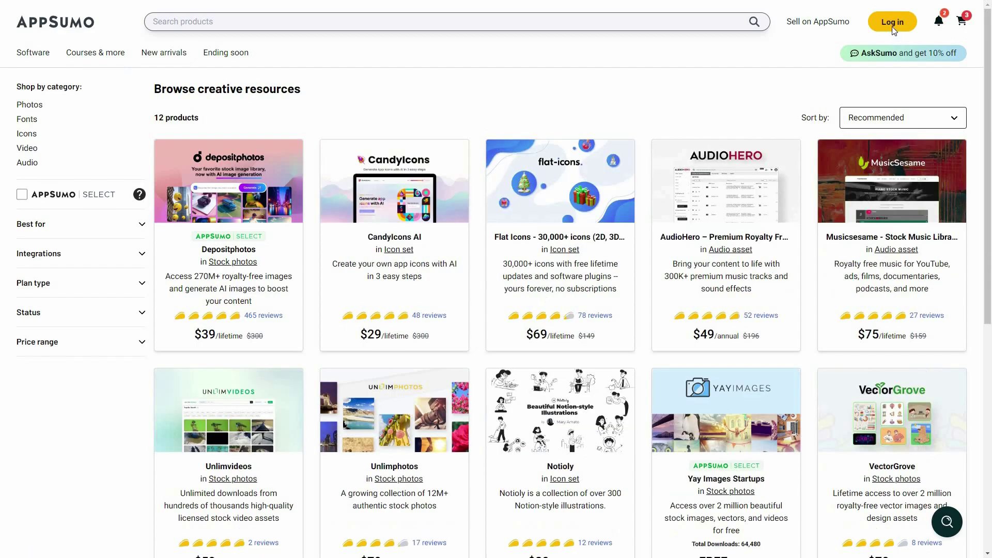
click(903, 21)
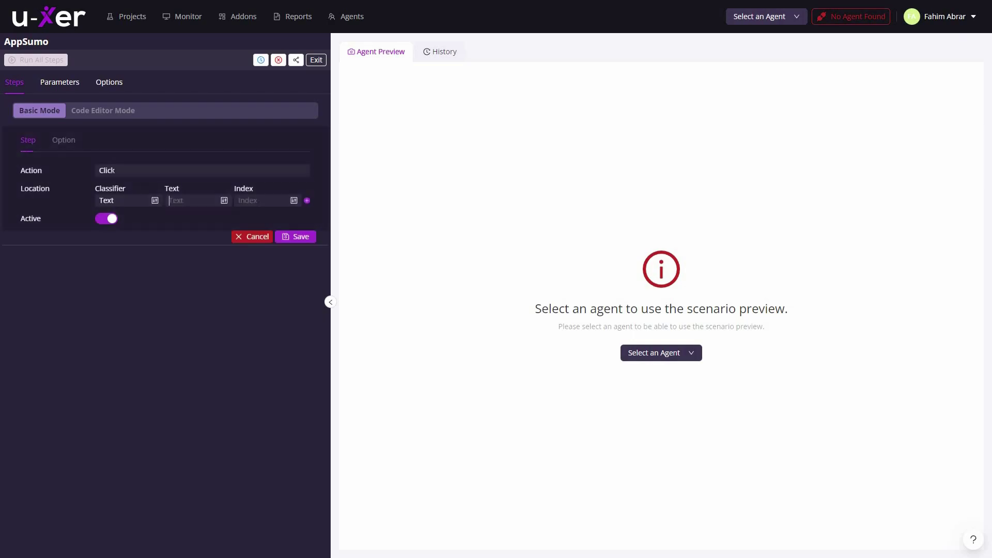
Start a new step with the Click action, then discard the unfinished step.
click(204, 170)
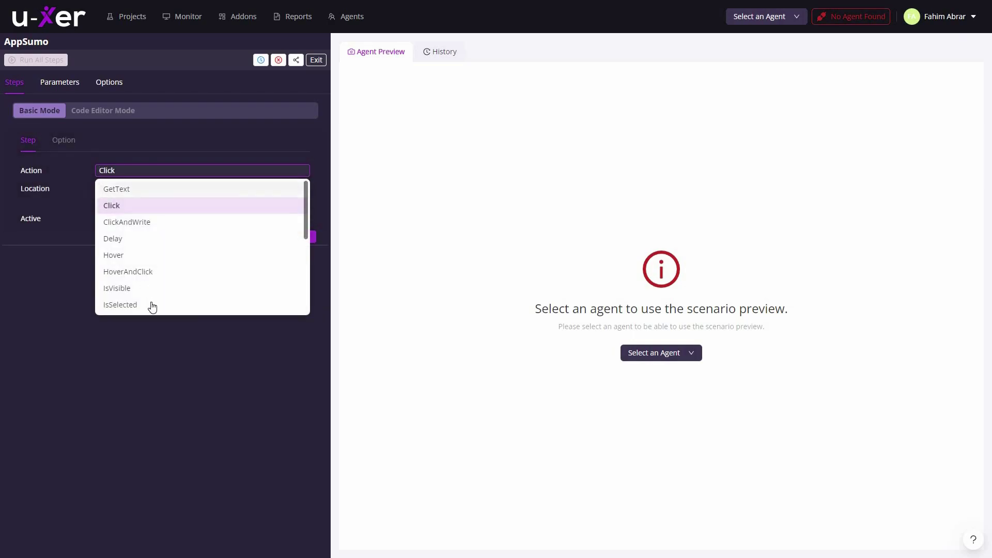
scroll(118, 198, down, 2)
key(Escape)
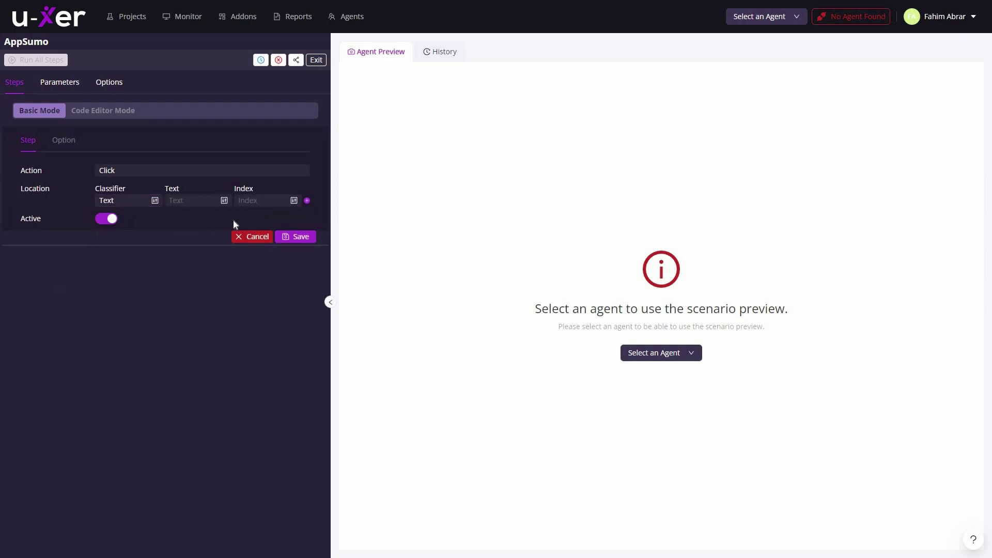
key(Escape)
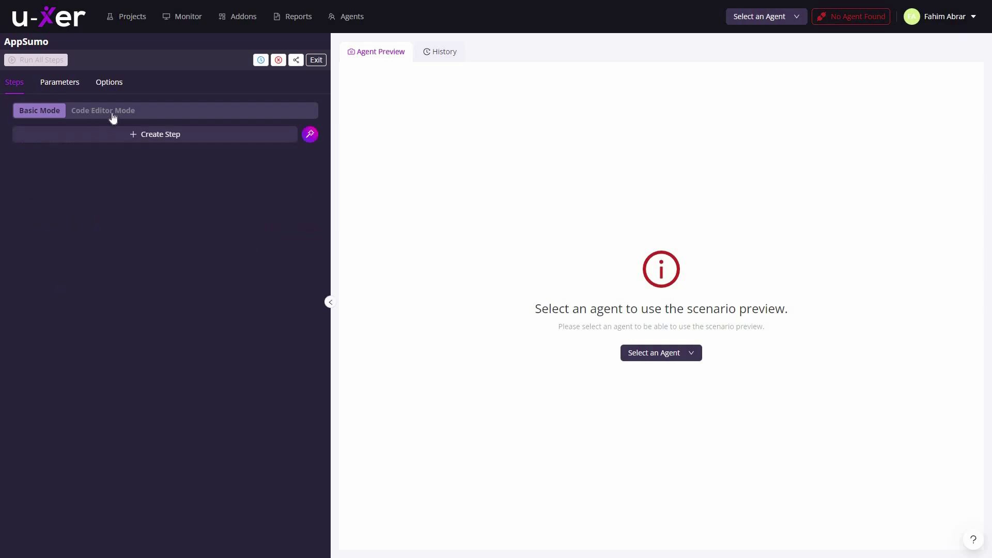
Enter a Click command in Code Editor Mode via the Cl suggestion, then return to Basic Mode.
click(113, 118)
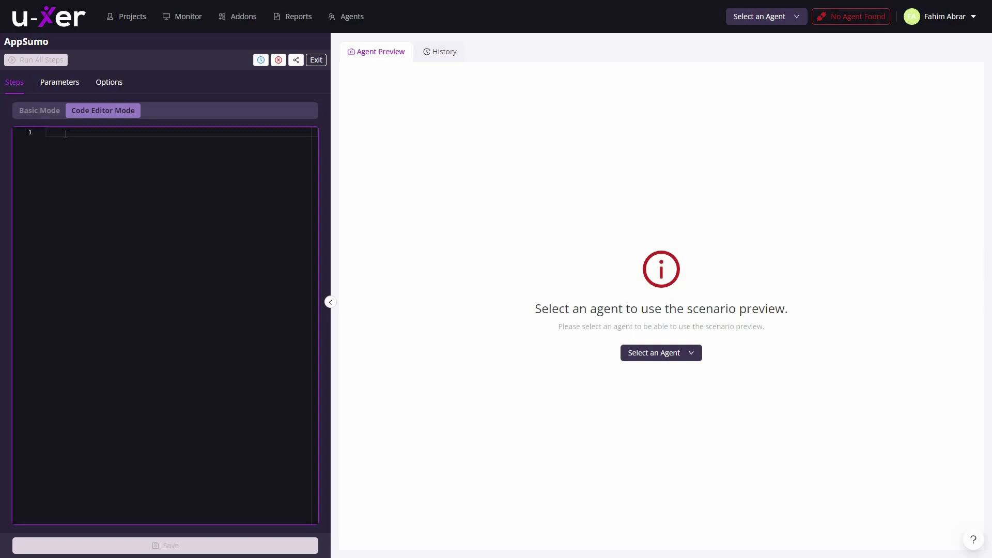
text(Cl)
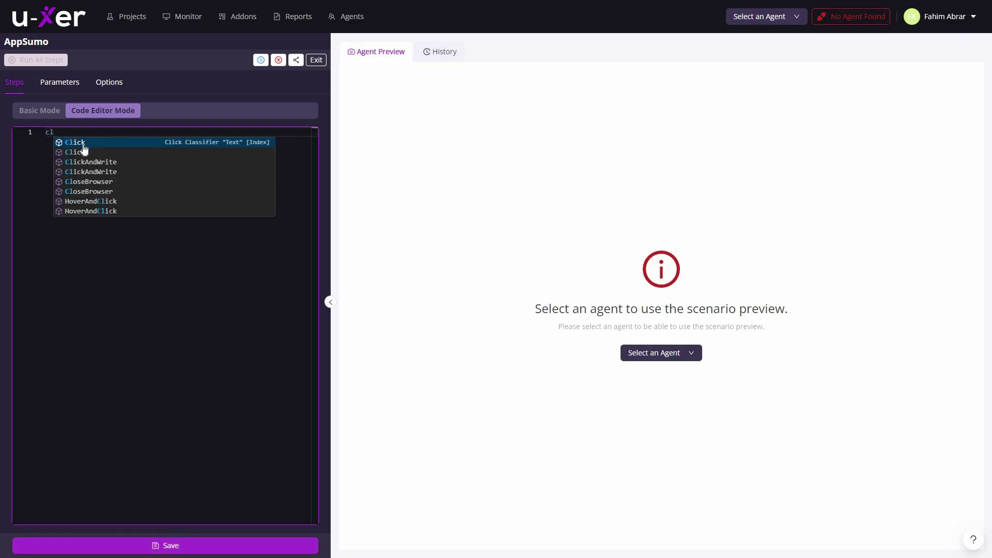
click(83, 143)
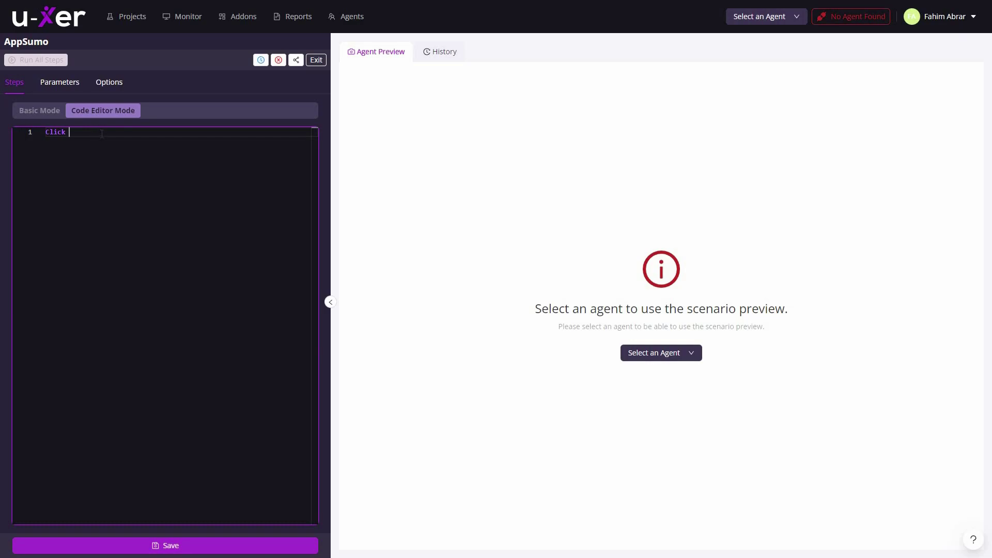
click(38, 111)
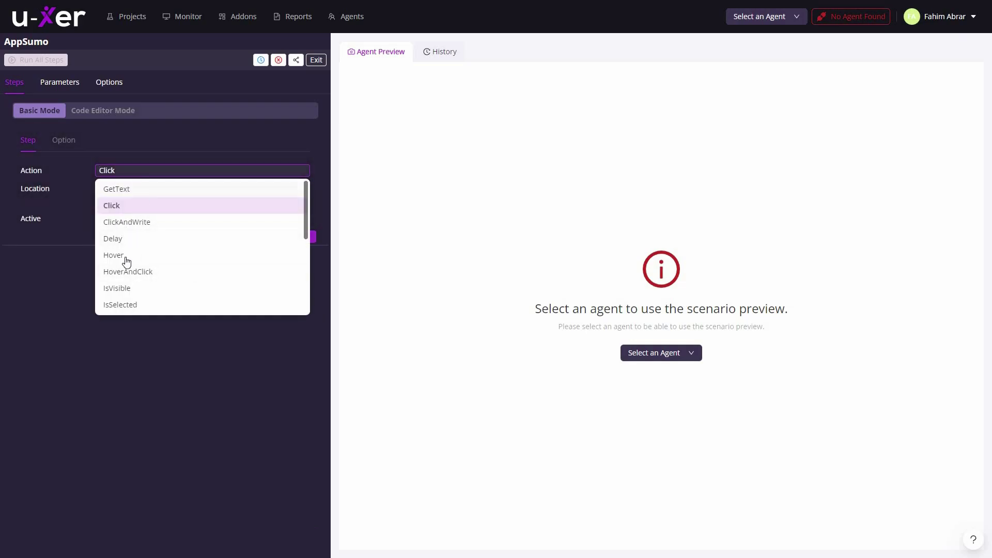
Add an OpenBrowser step that launches Chrome at appsumo.com.
scroll(157, 282, down, 5)
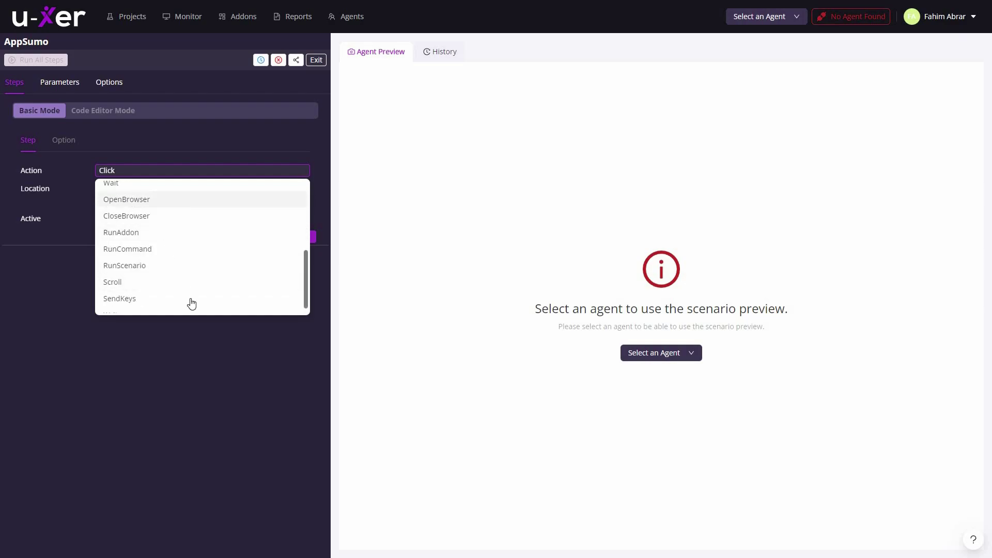
click(132, 199)
click(136, 206)
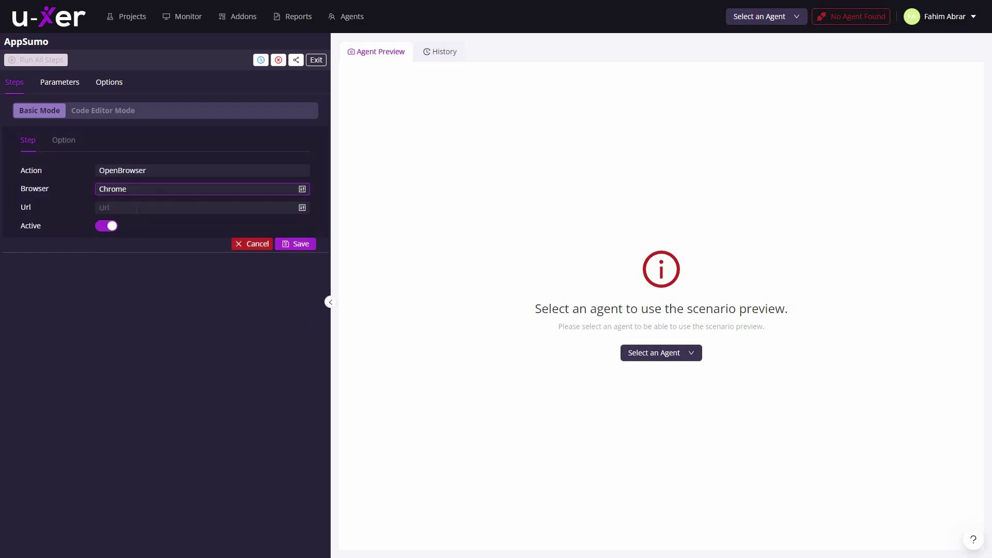
click(136, 208)
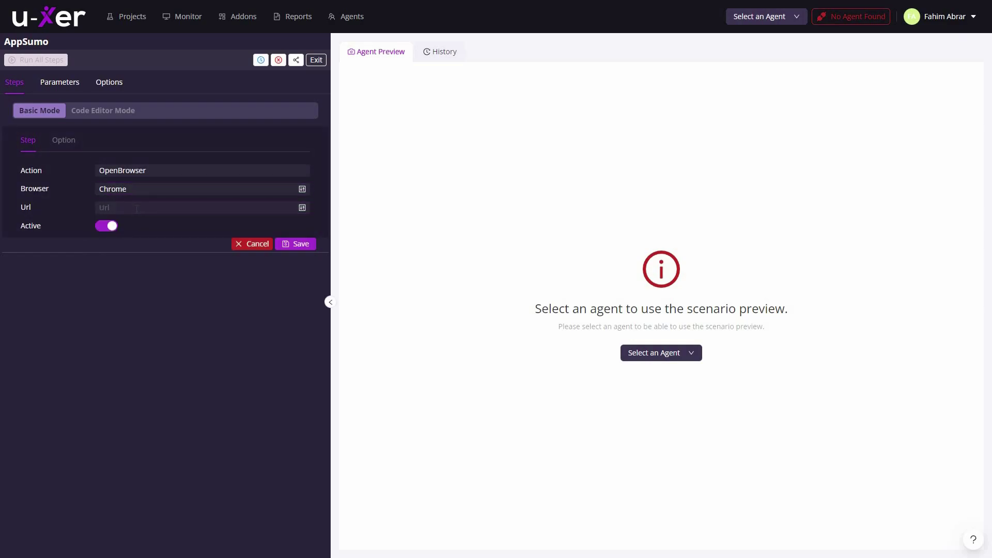
text(appsumo.com)
key(Return)
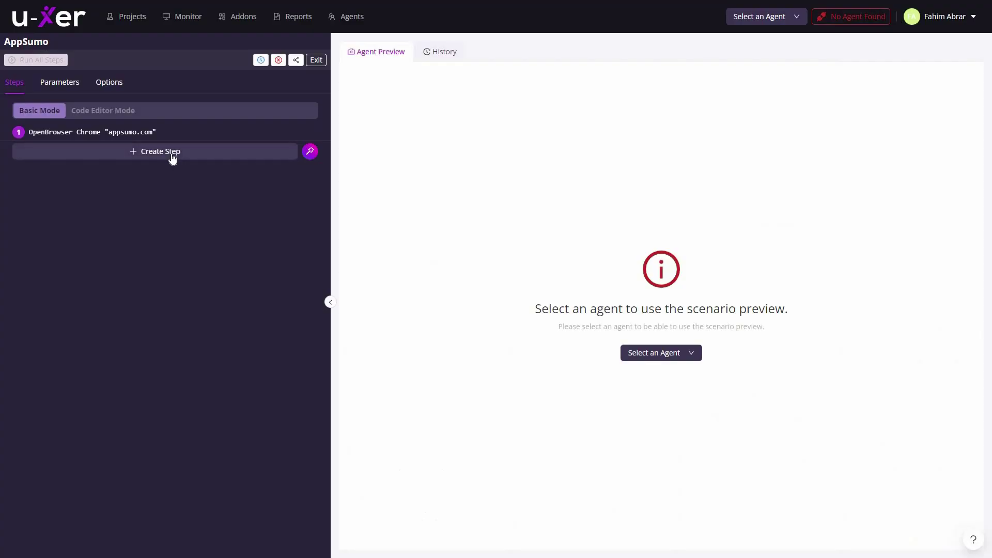
Add a Click step located by Text targeting 'Courses & more'.
click(172, 152)
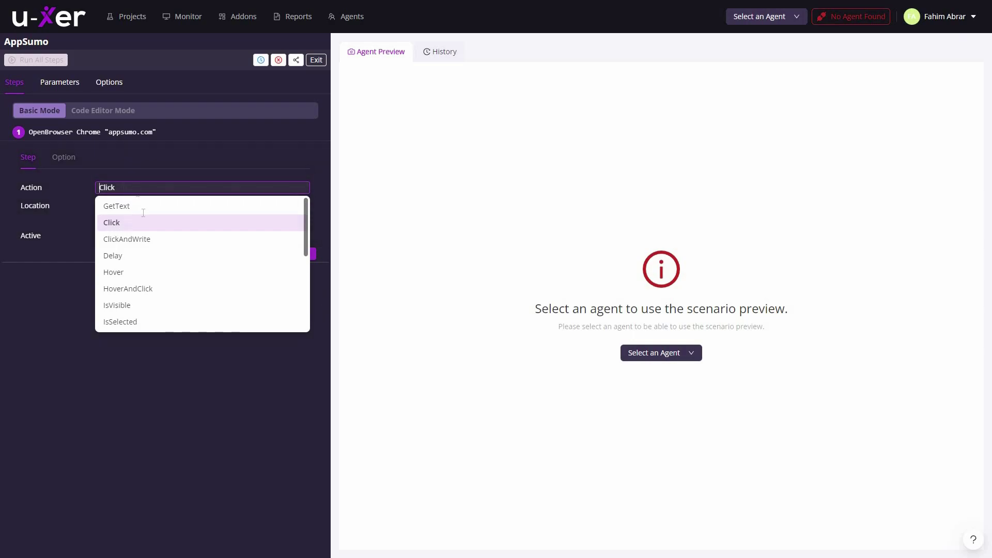
click(111, 222)
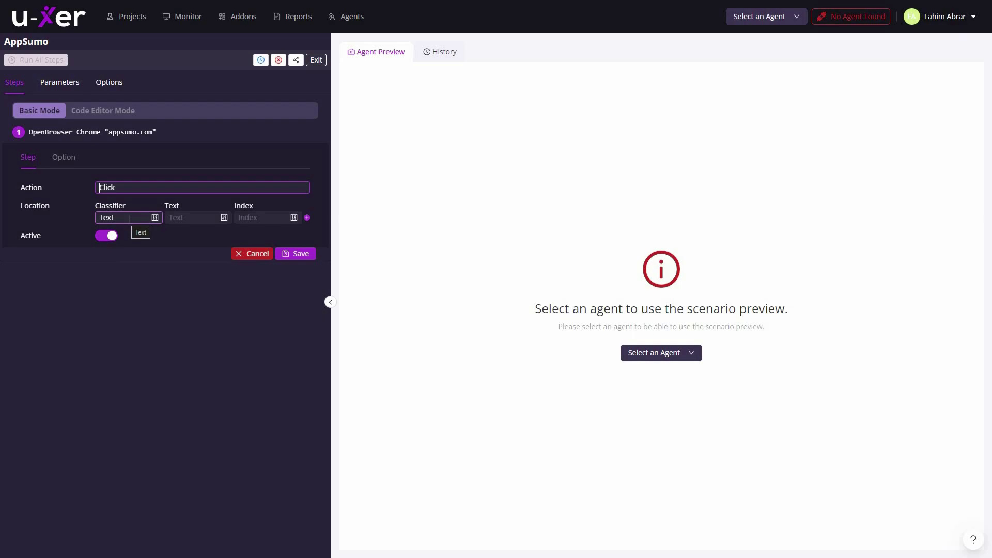
click(130, 217)
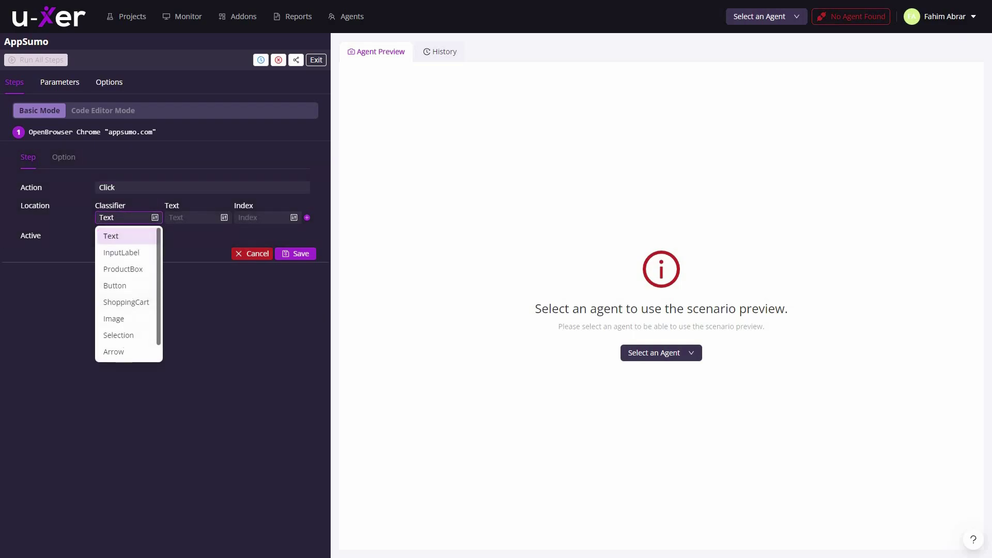
key(Return)
key(Tab)
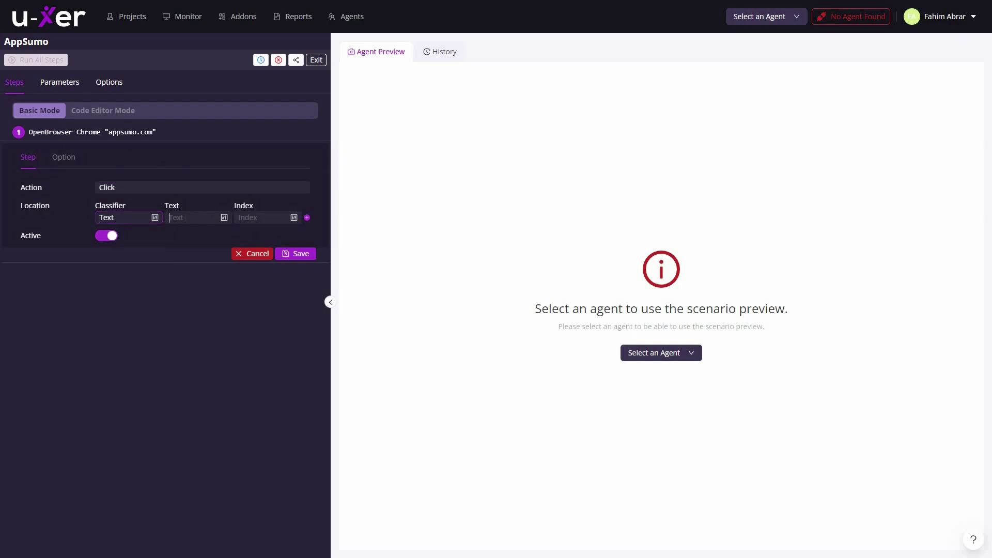
key(ctrl+v)
key(Home)
key(Return)
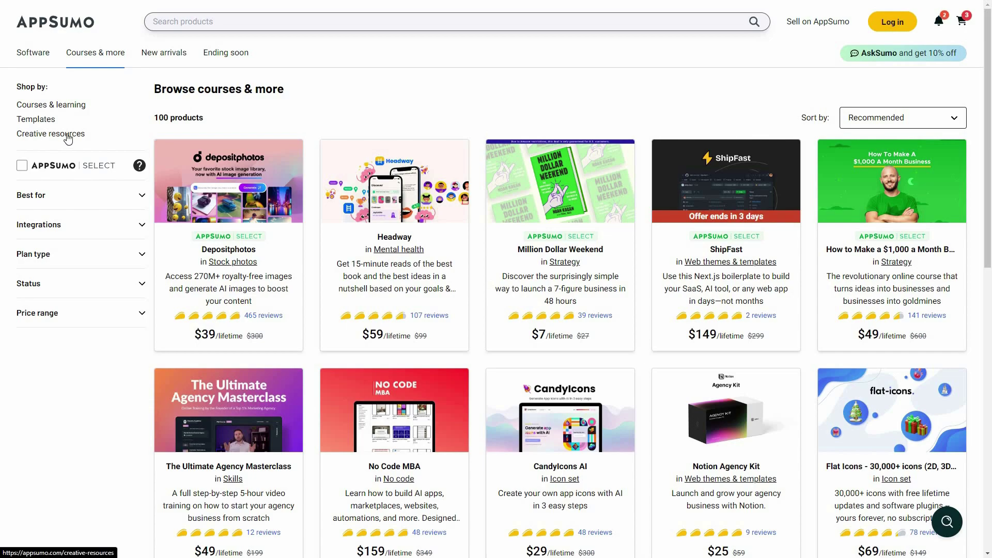
Copy the 'Creative resources' link text, save it as a Click Text step, then view AppSumo's login page.
triple_click(86, 138)
key(ctrl+c)
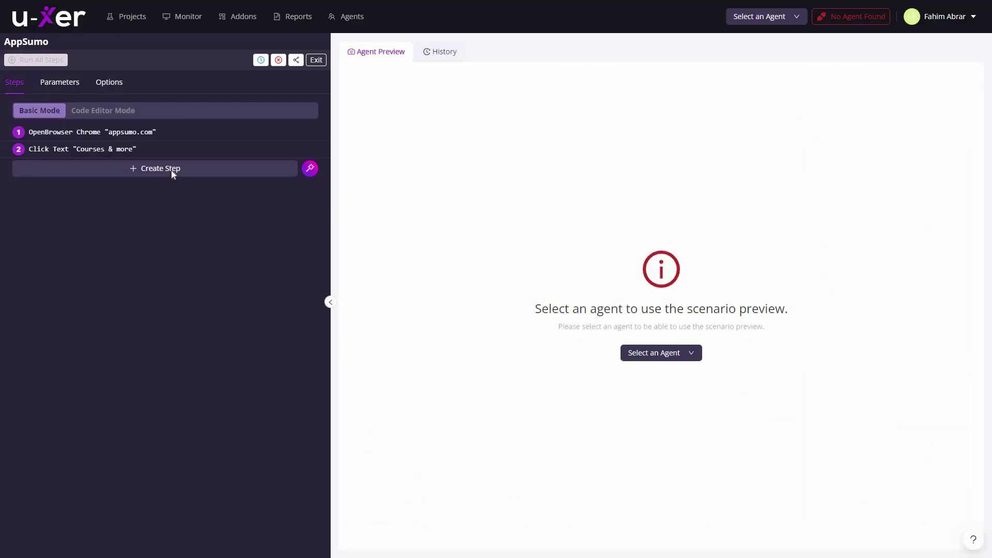
click(155, 168)
click(125, 204)
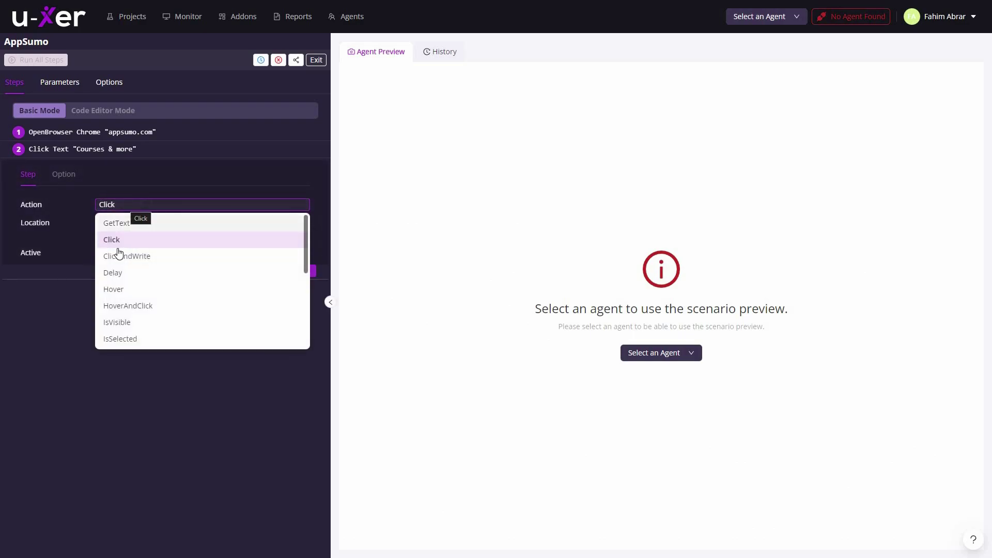
click(117, 241)
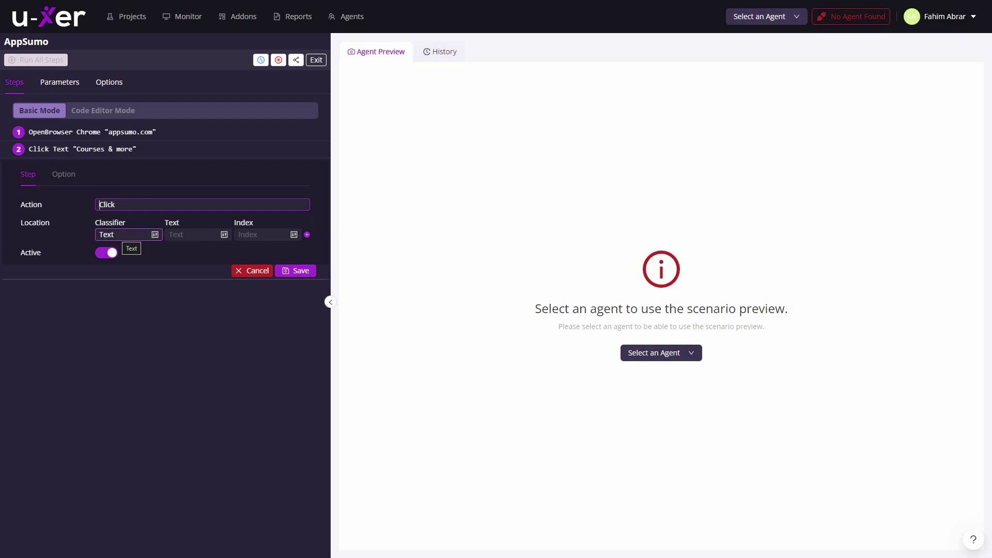
click(191, 234)
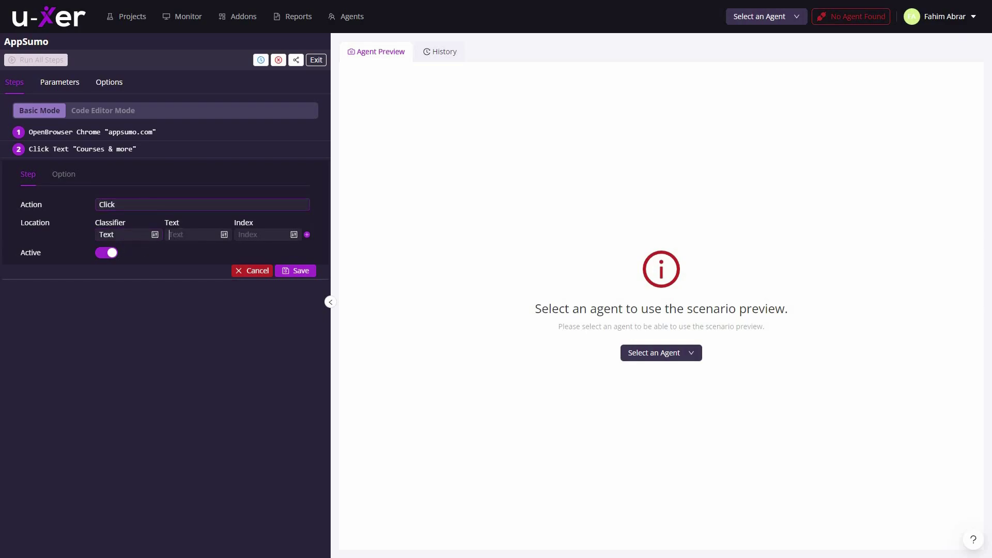
key(ctrl+v)
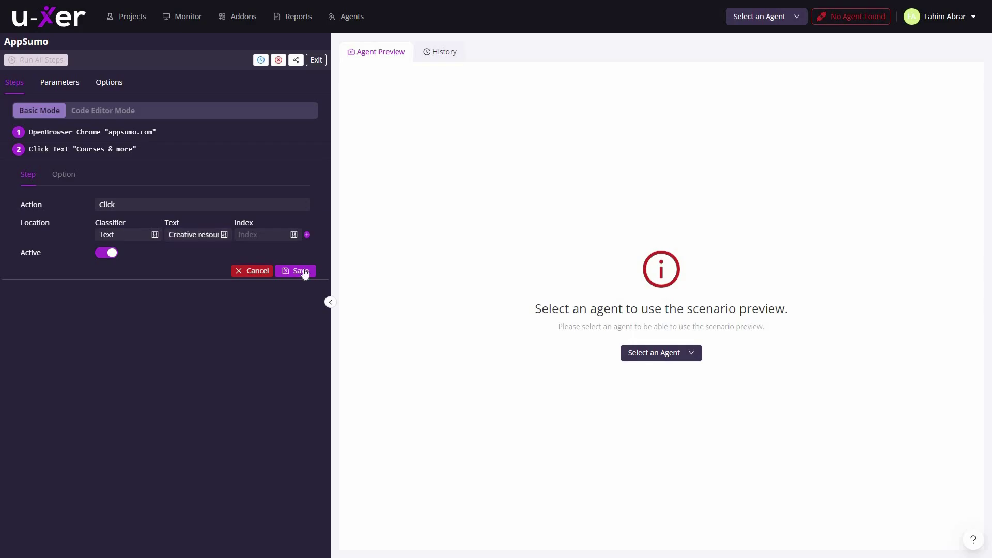
click(301, 270)
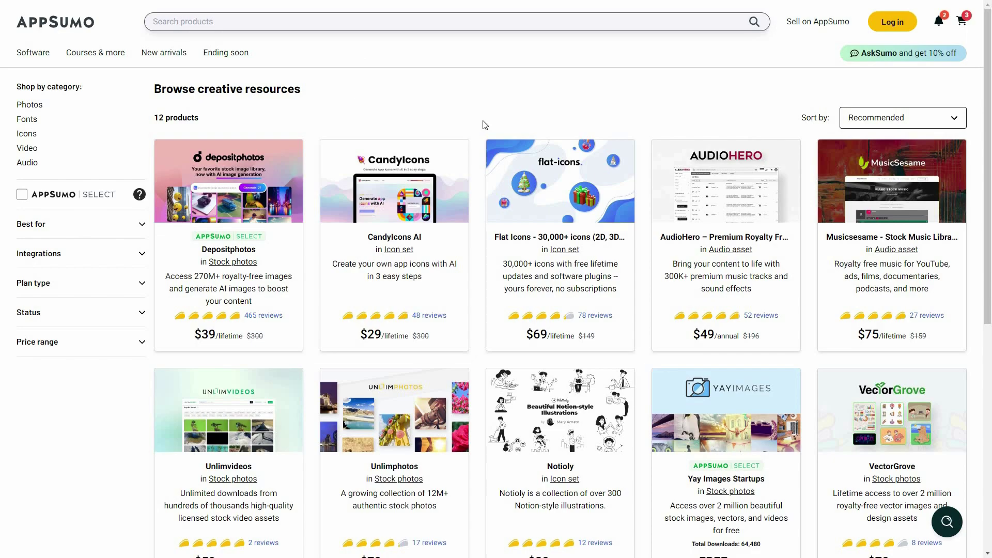
click(885, 29)
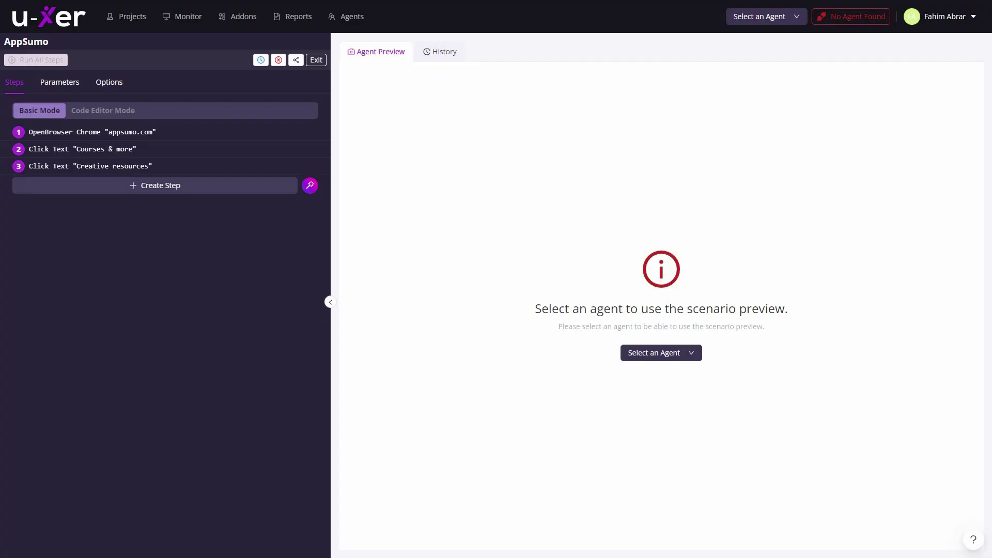
Build a fourth step with action Click, classifier Button and text 'Log in'.
click(157, 185)
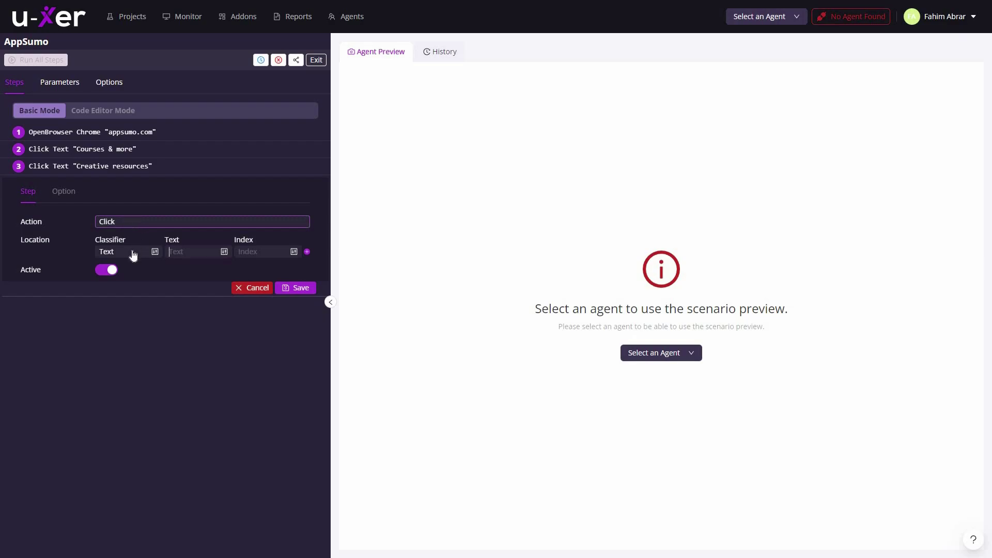
click(133, 221)
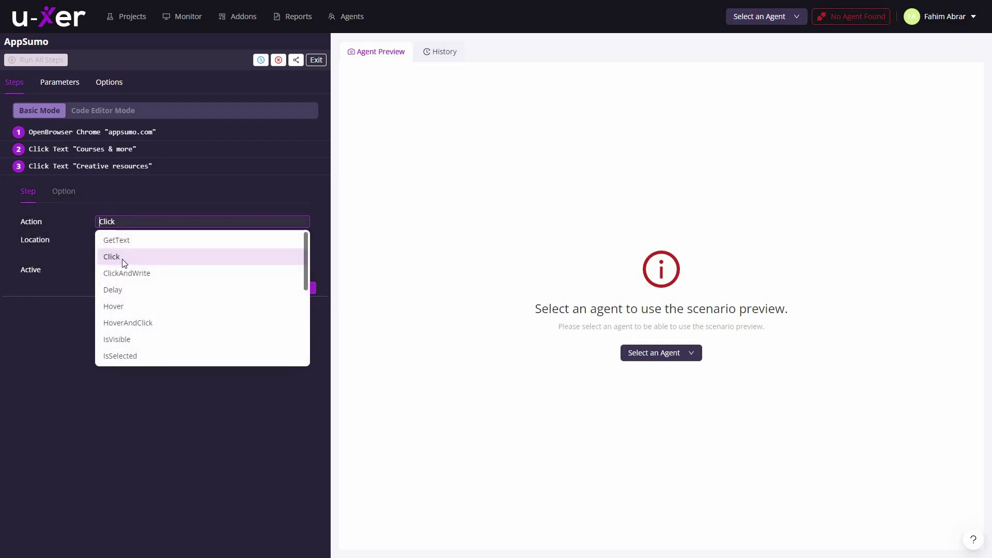
click(126, 261)
click(124, 252)
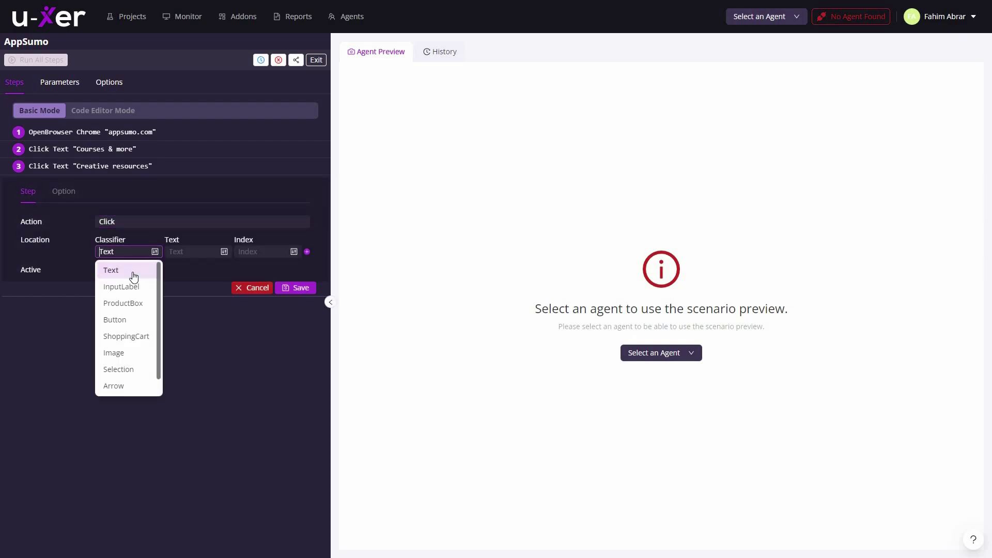
click(126, 320)
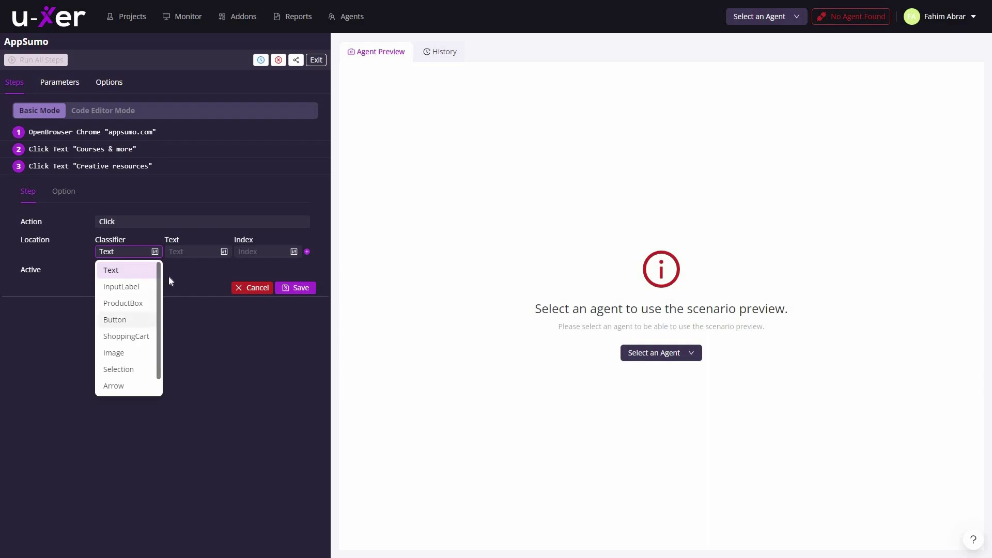
click(193, 251)
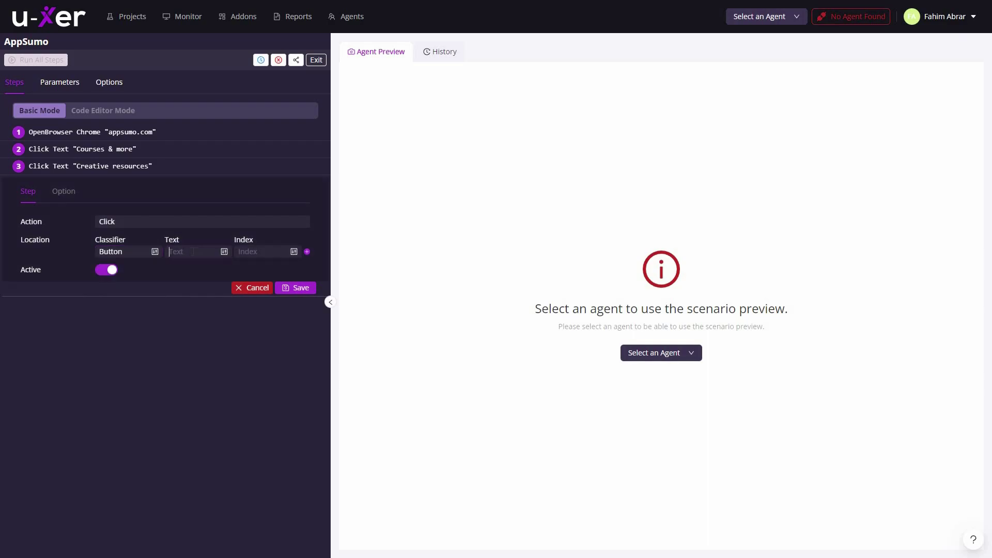
text(Log)
text(in)
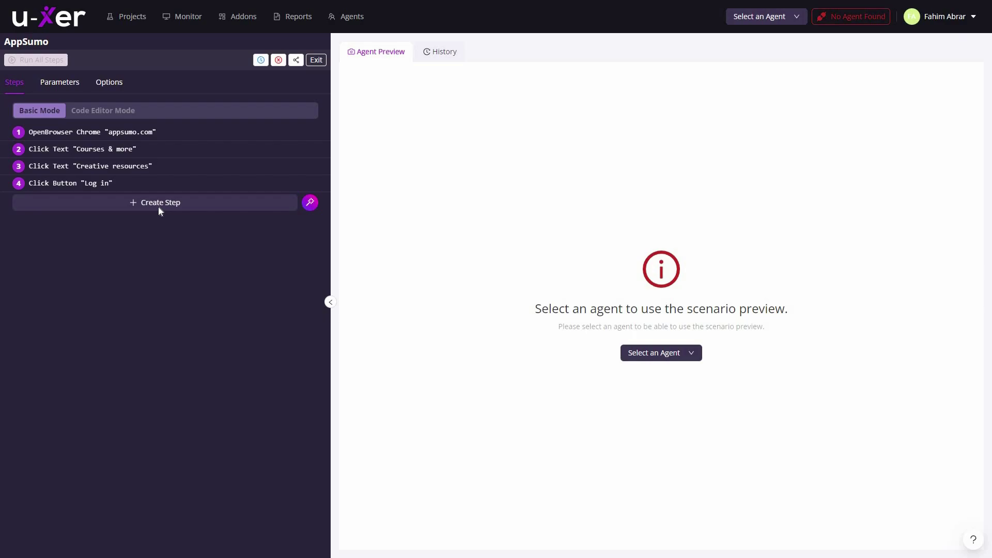
click(158, 207)
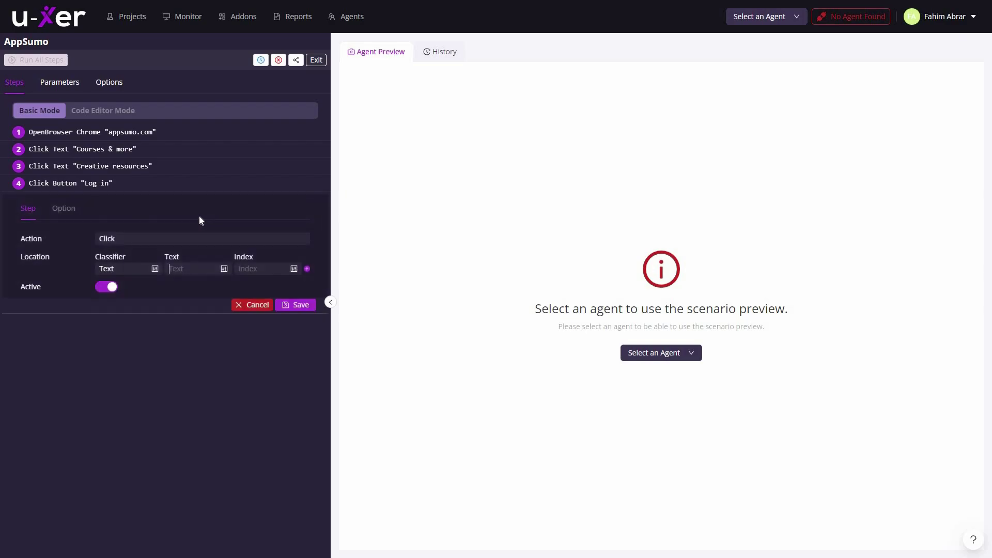
Save a ClickAndWrite step on InputLabel 'Email' that pastes in the test e-mail address.
click(194, 238)
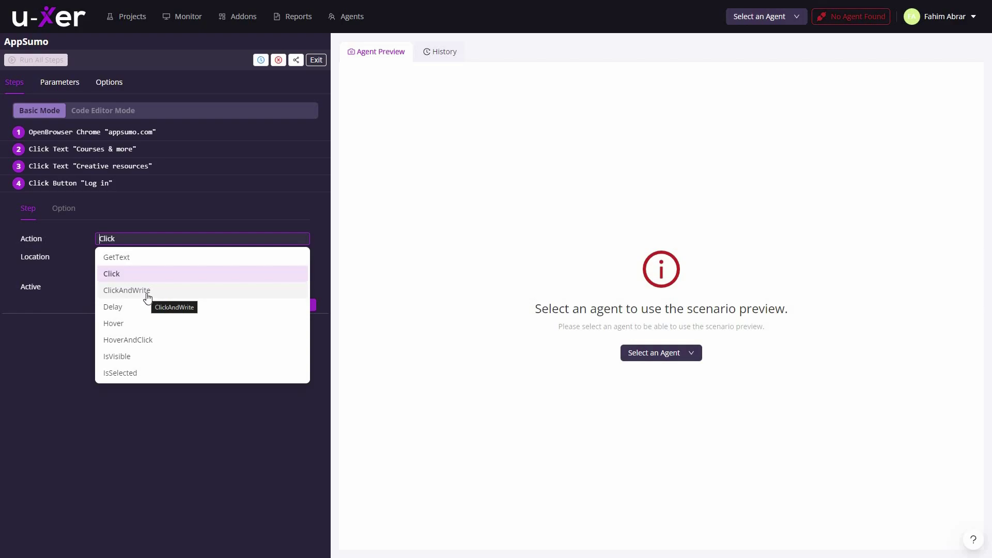
click(127, 289)
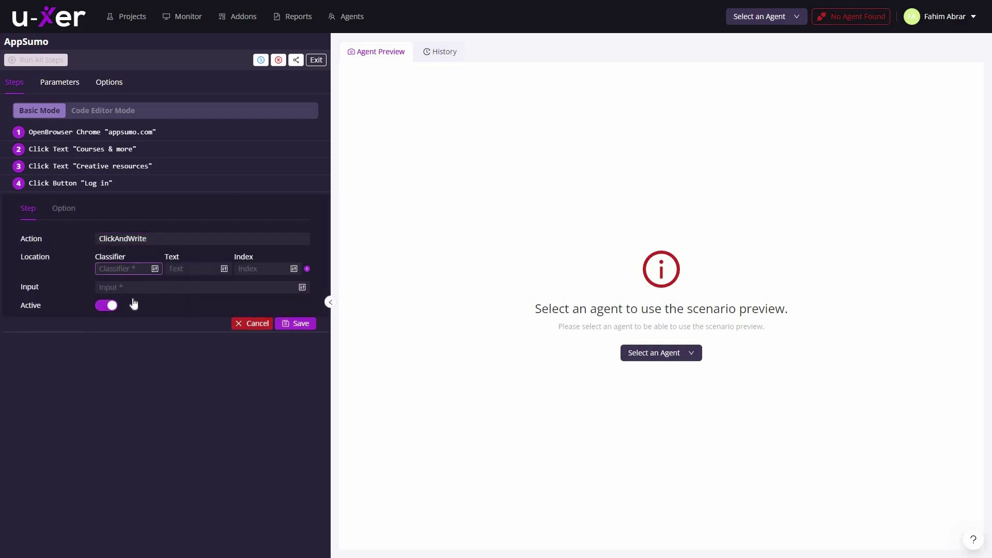
click(124, 268)
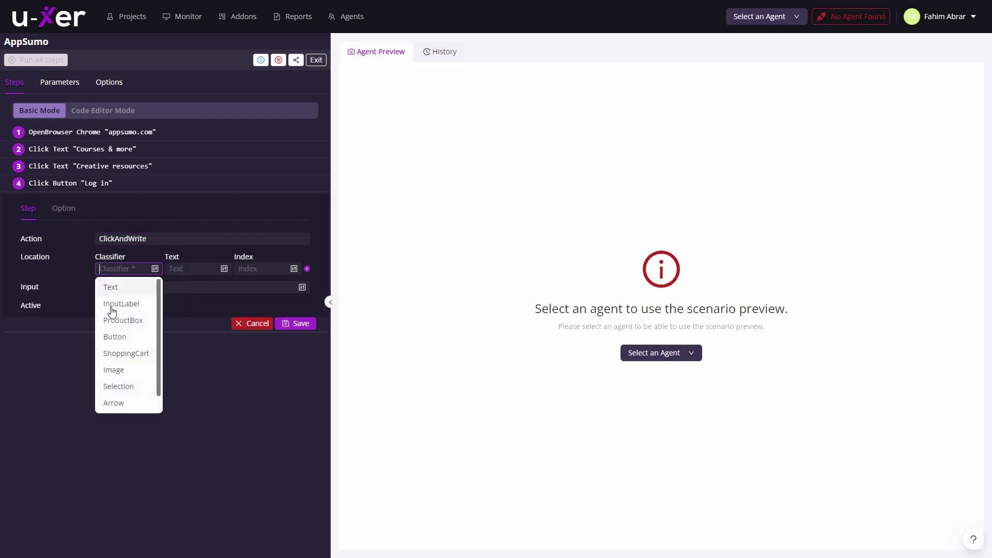
click(139, 305)
click(169, 268)
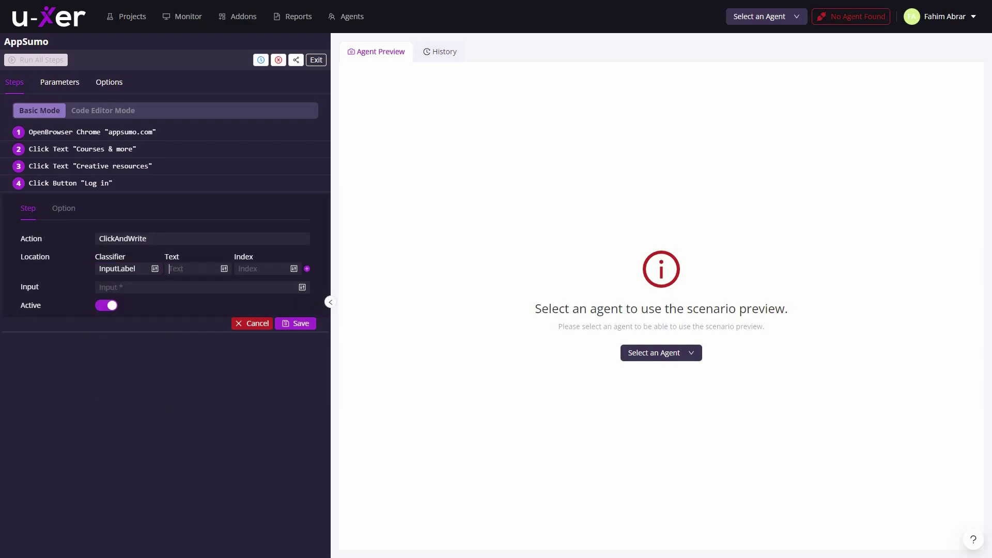
text(Email)
key(ctrl+v)
click(305, 325)
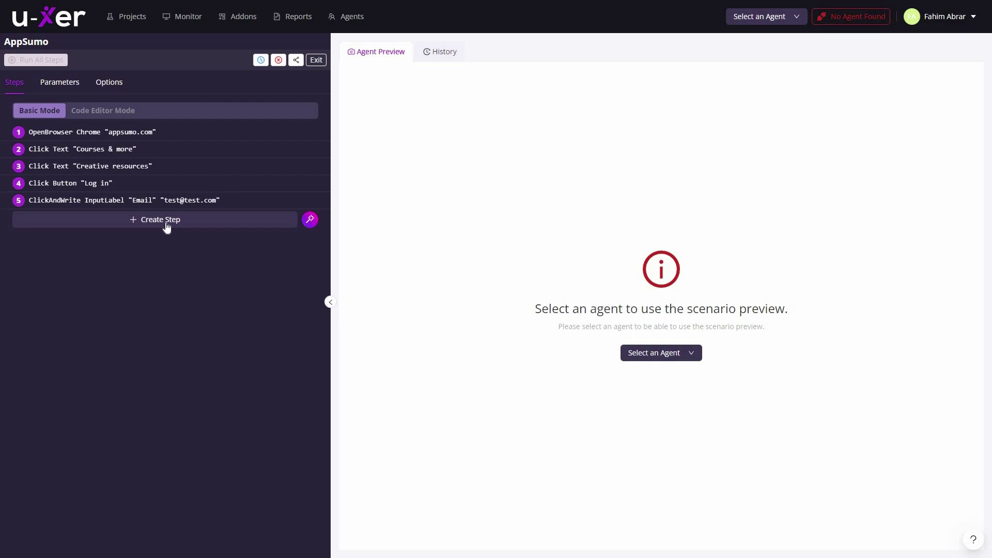
Save a ClickAndWrite step on InputLabel 'Password' that enters the test password.
click(141, 219)
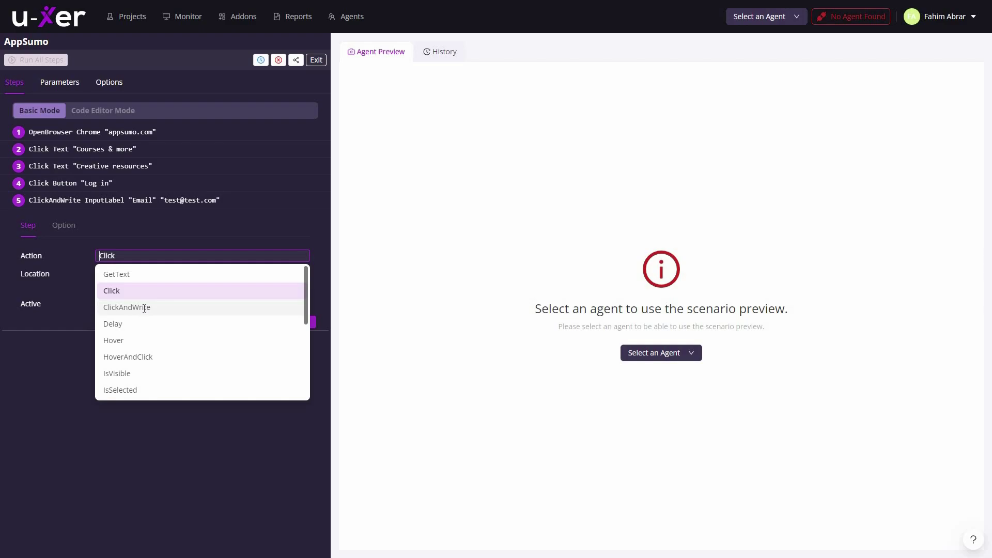
click(144, 307)
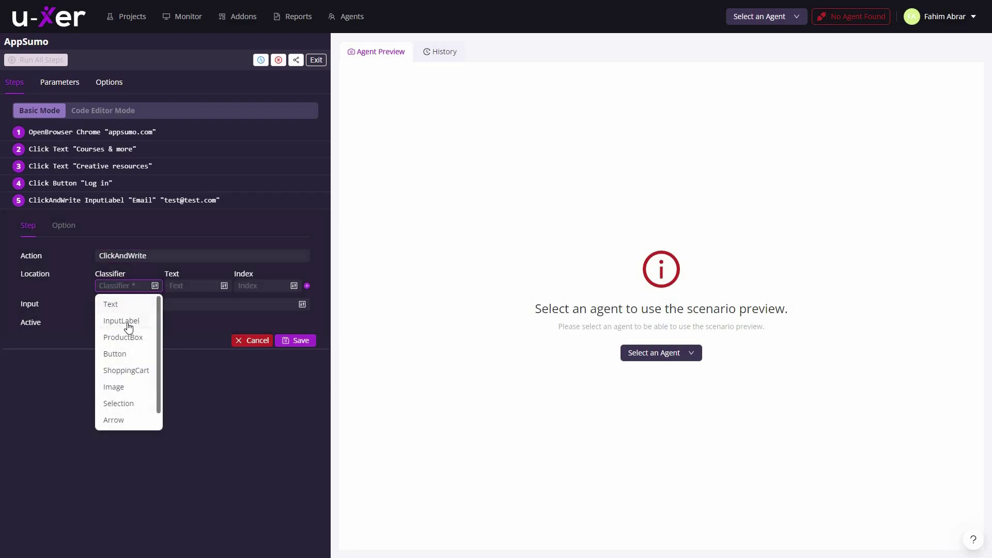
click(129, 328)
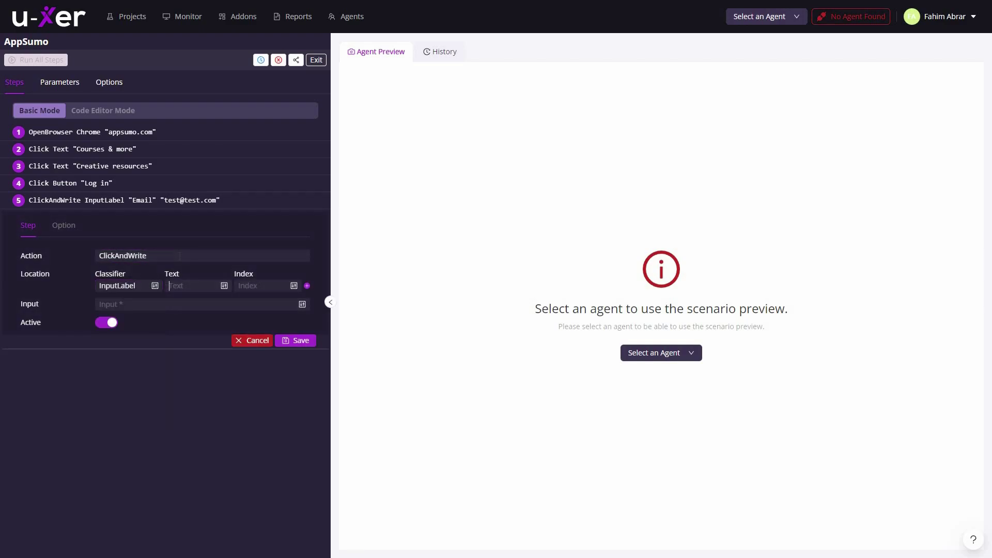
text(Password)
click(146, 306)
text(test222)
click(297, 340)
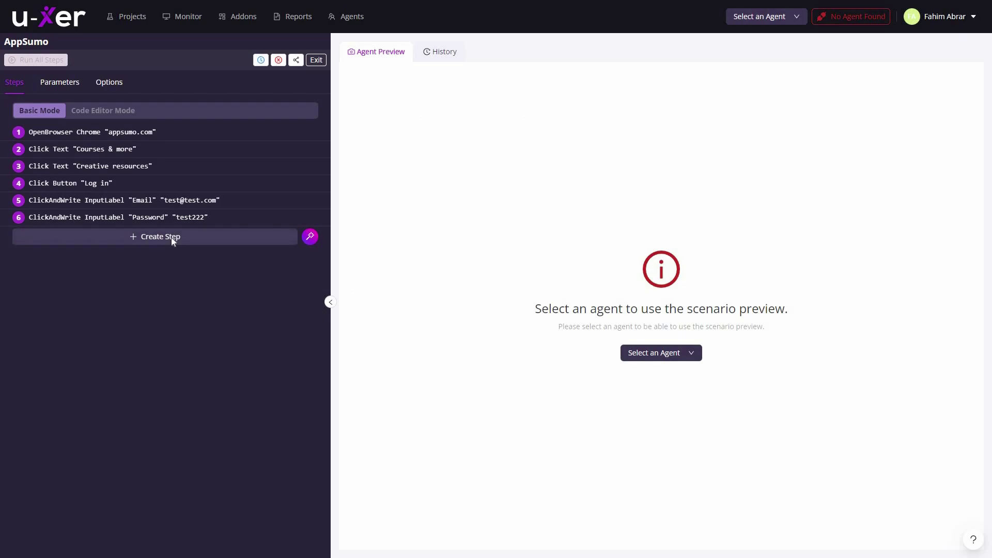
Save a final step with action Click, classifier Button and text 'Log In'.
click(170, 237)
click(155, 272)
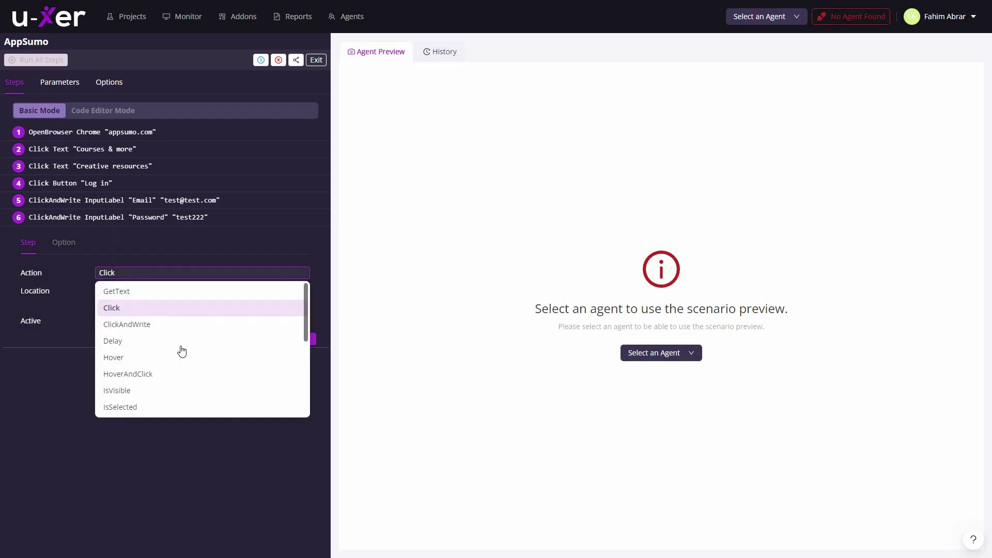
click(113, 454)
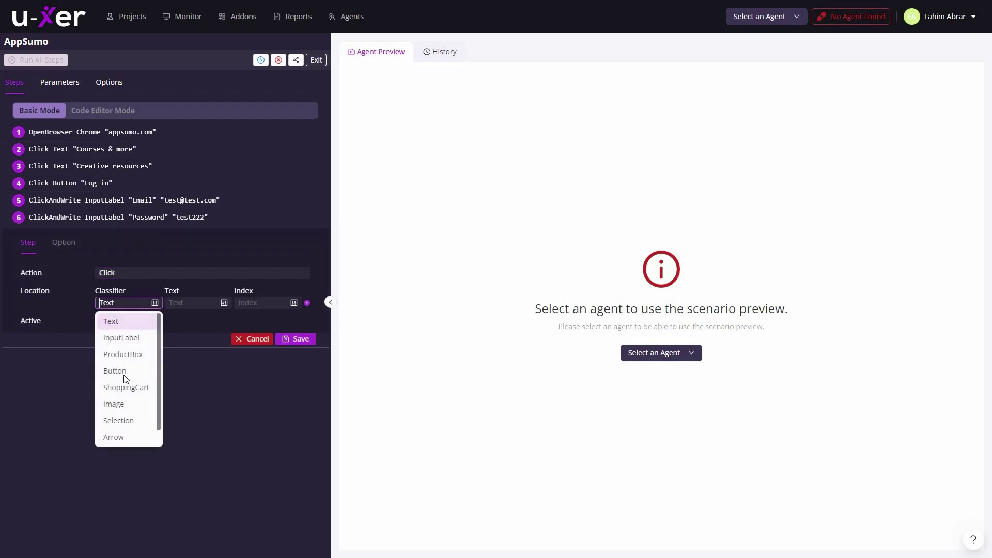
click(125, 371)
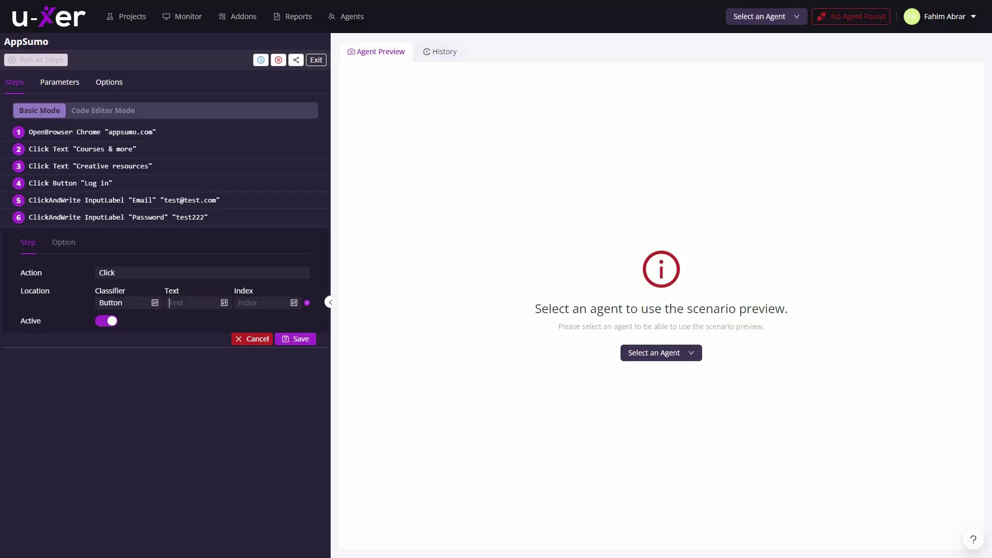
text(Log In)
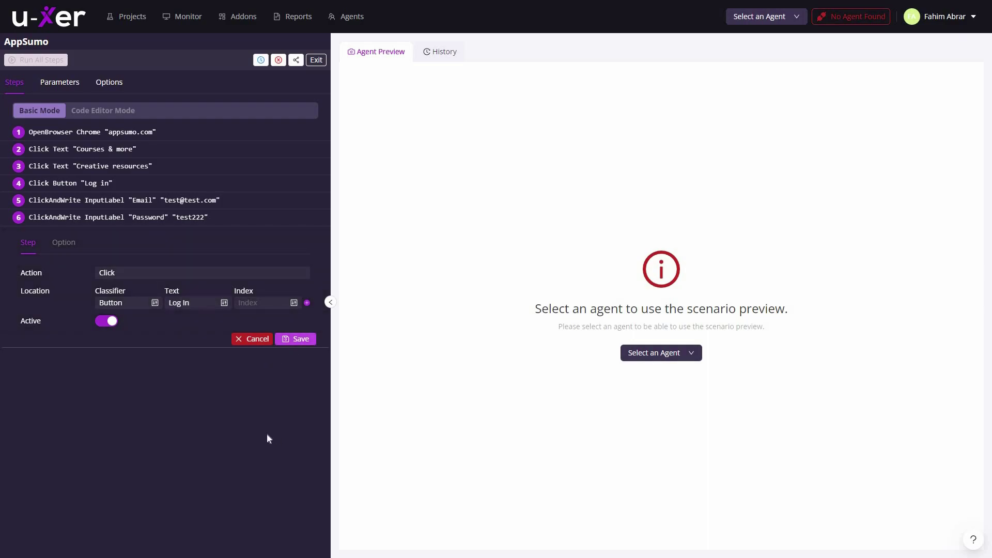
key(Return)
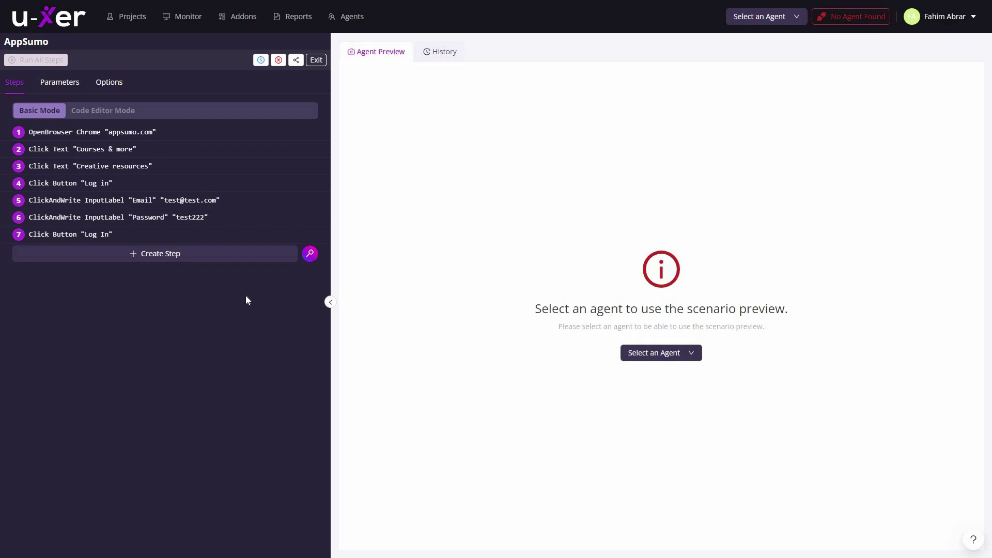
click(311, 255)
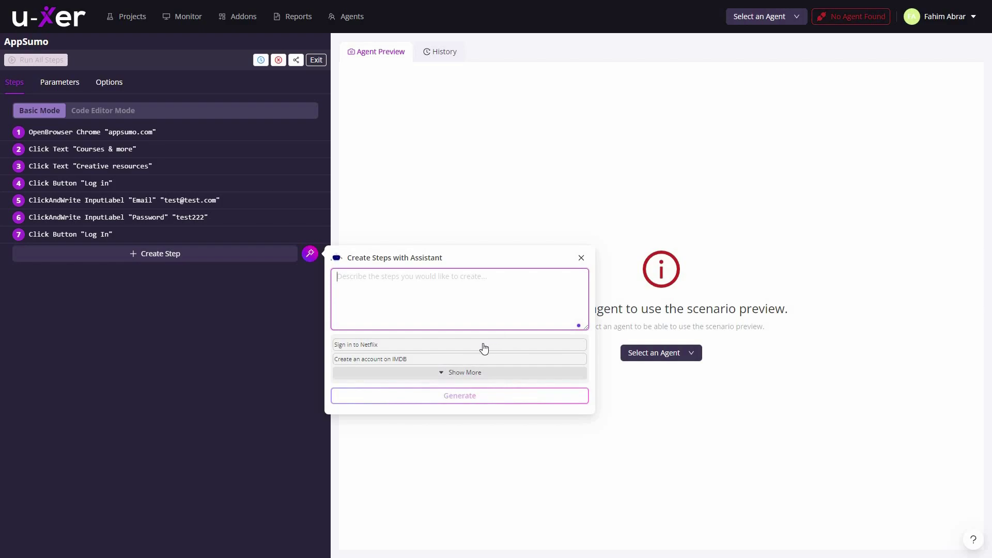
mouse_move(371, 350)
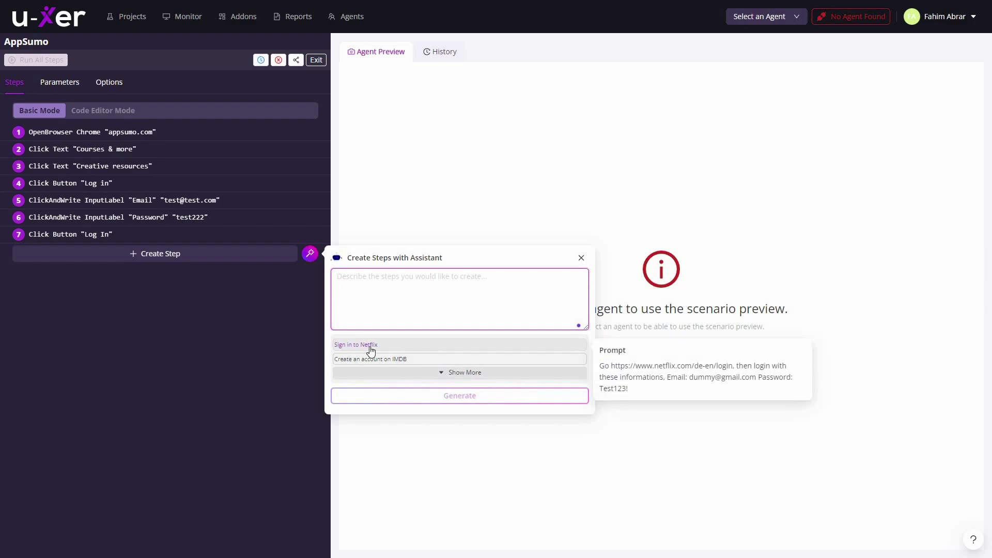
click(460, 372)
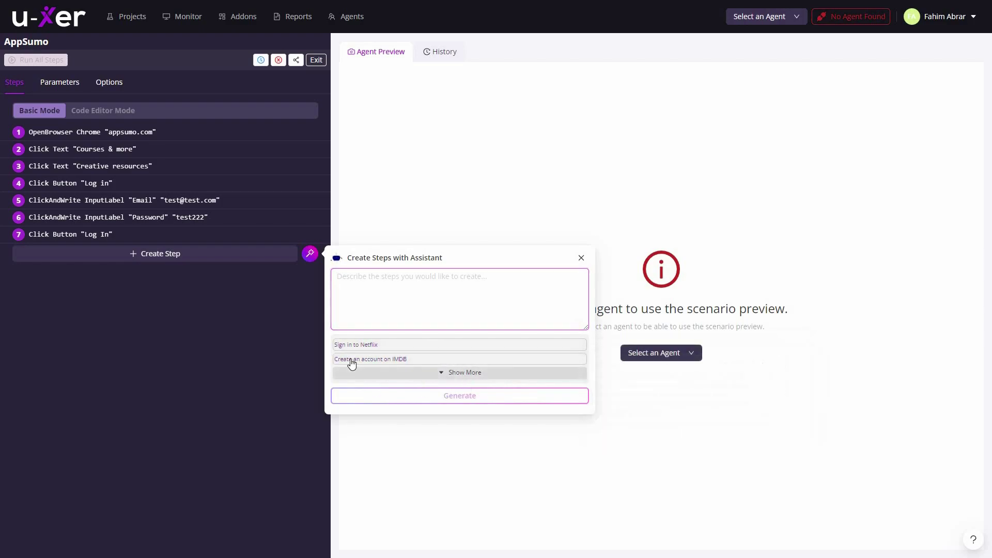
mouse_move(387, 365)
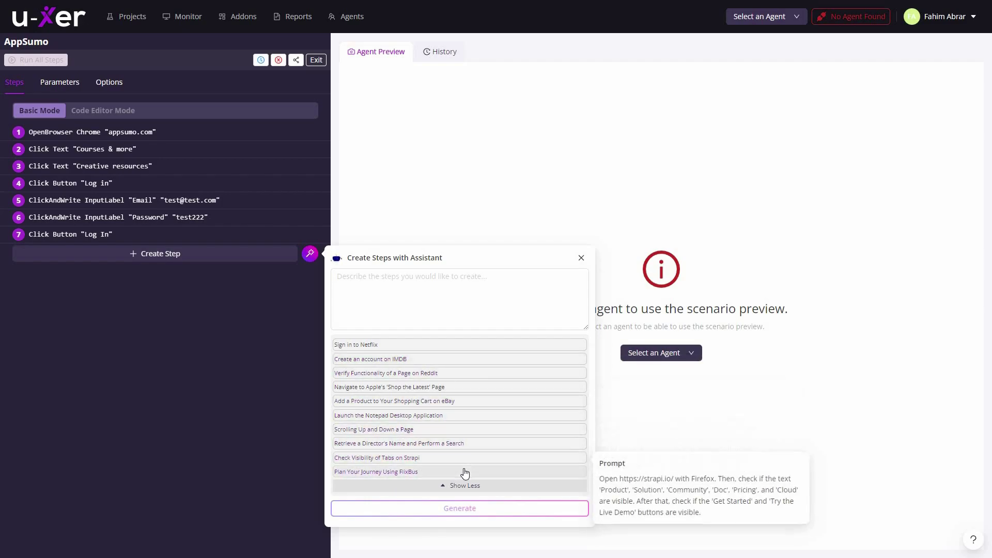
mouse_move(465, 473)
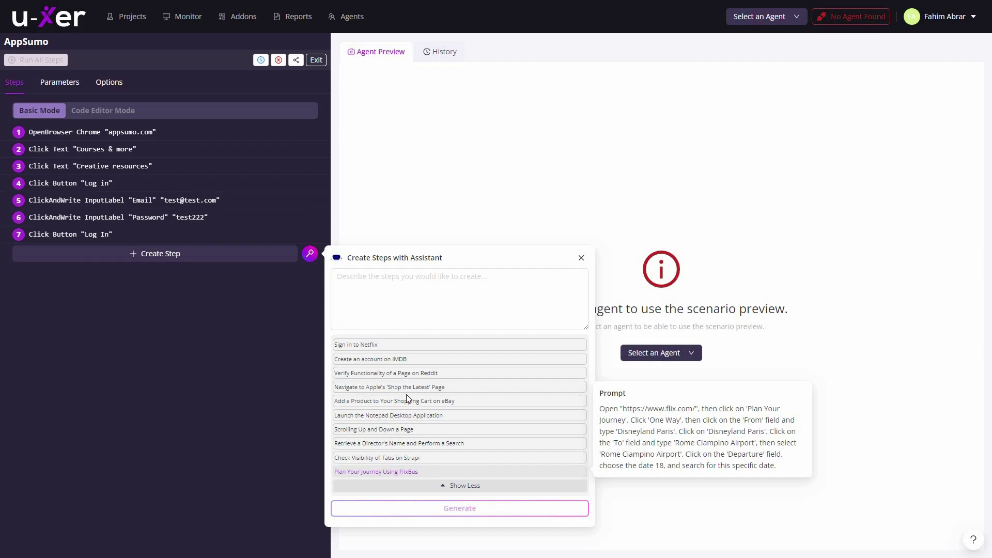
click(207, 375)
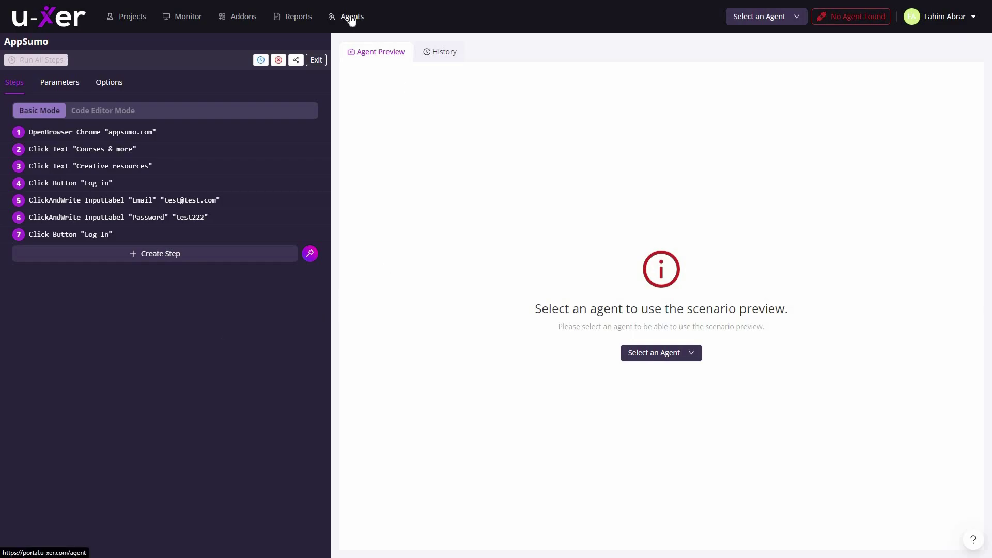
Open the Agents page and download the U-xer Agent for Windows.
click(359, 19)
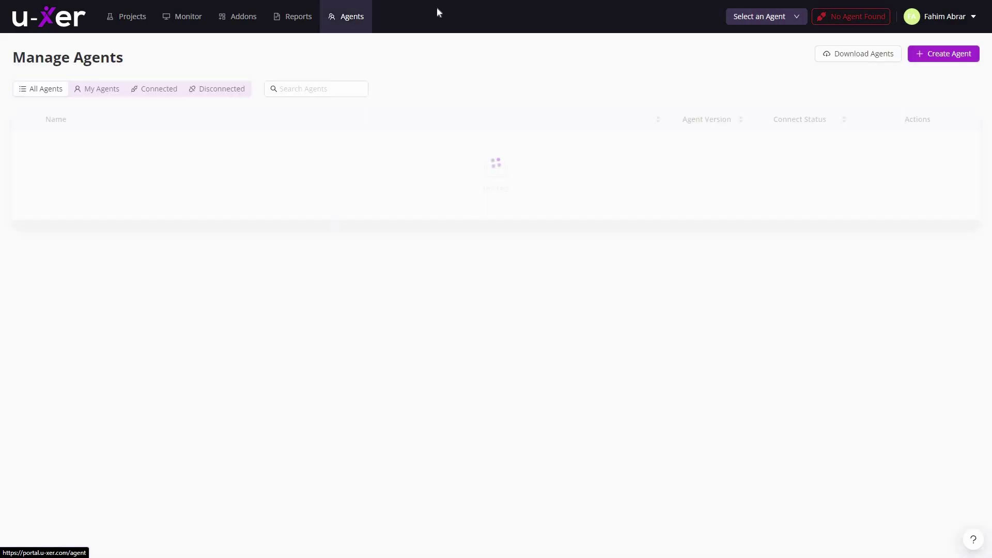
click(865, 54)
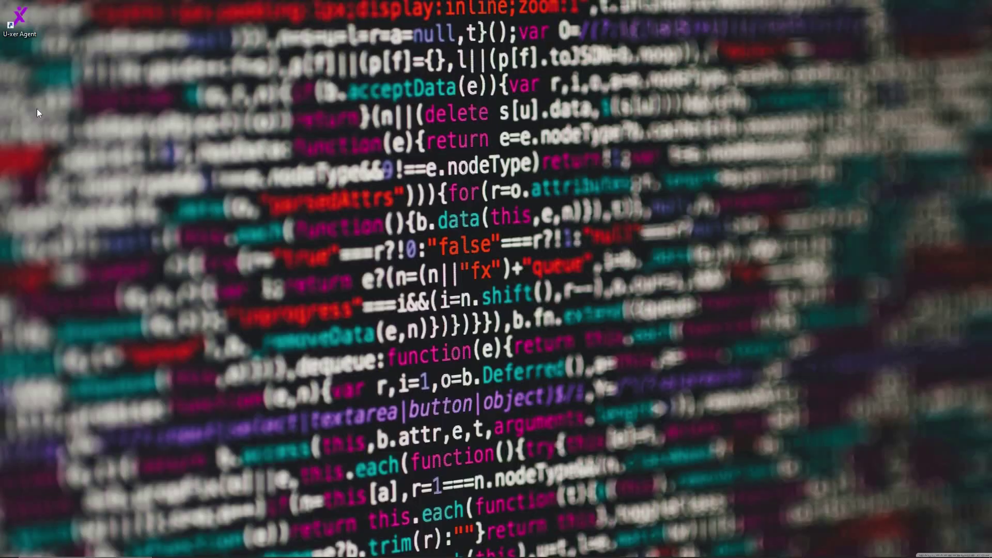
Launch the U-xer Agent from its desktop shortcut so it registers with the portal.
double_click(19, 19)
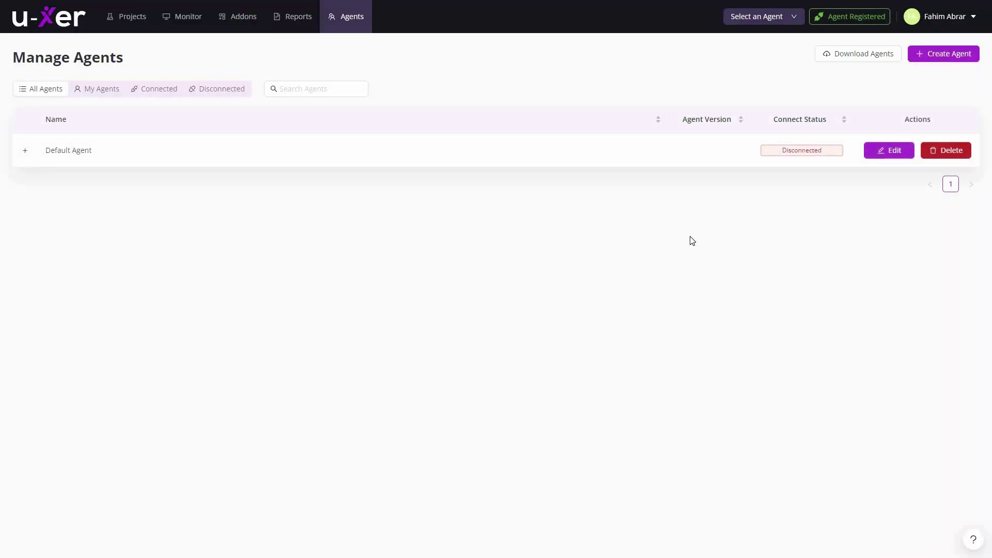
Reload the Manage Agents list to check the Default Agent's status.
click(347, 25)
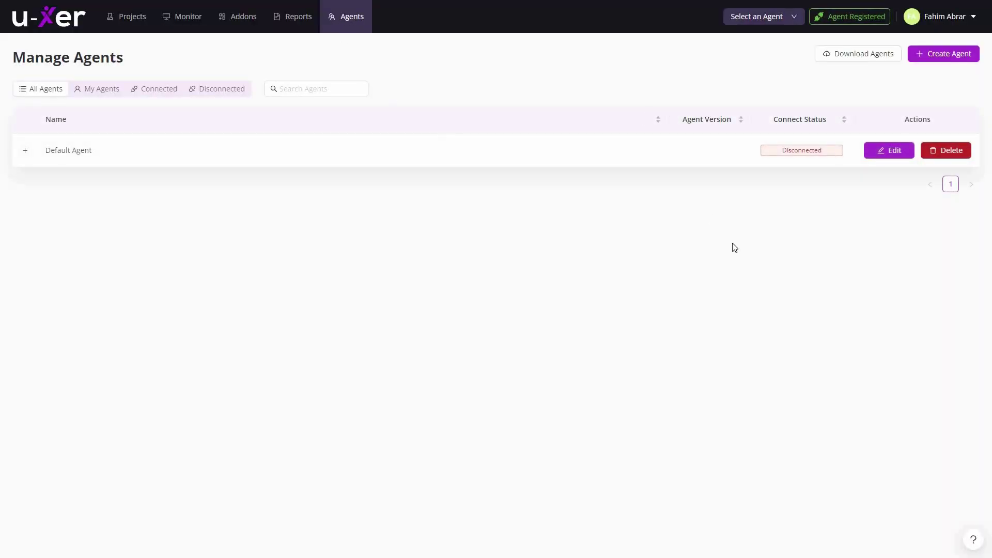